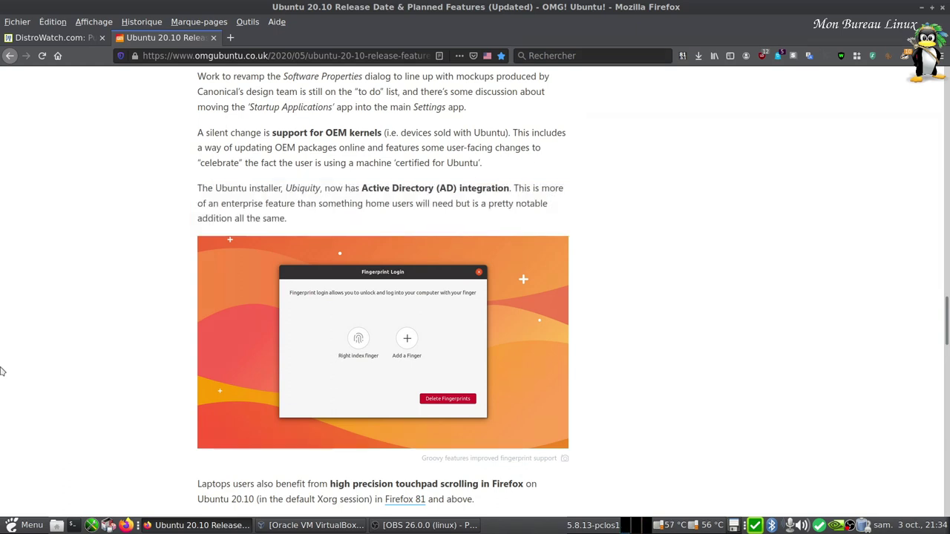
- Read further down the Ubuntu 20.10 article, then minimize the Firefox window
{"action": "scroll", "coordinate": [37, 345], "scroll_direction": "down", "scroll_amount": 5}
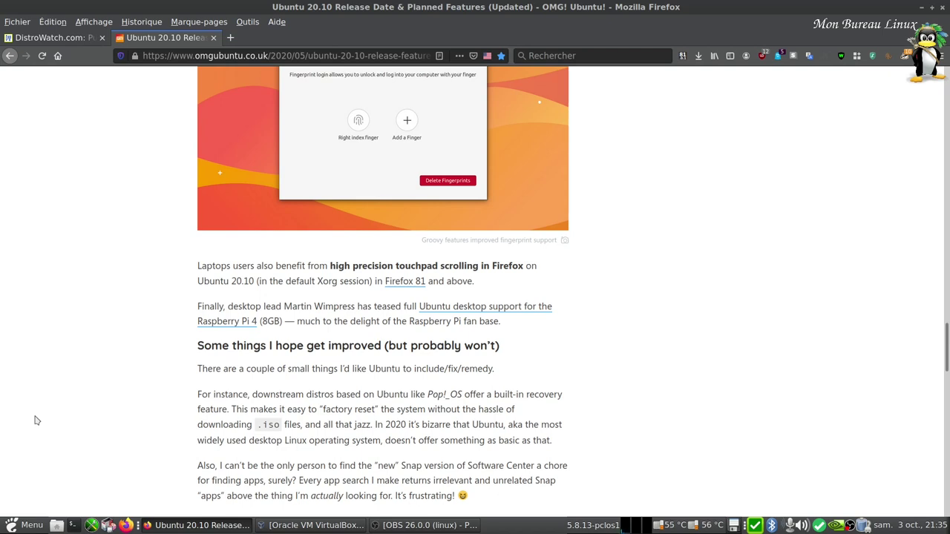
{"action": "scroll", "coordinate": [34, 420], "scroll_direction": "down", "scroll_amount": 3}
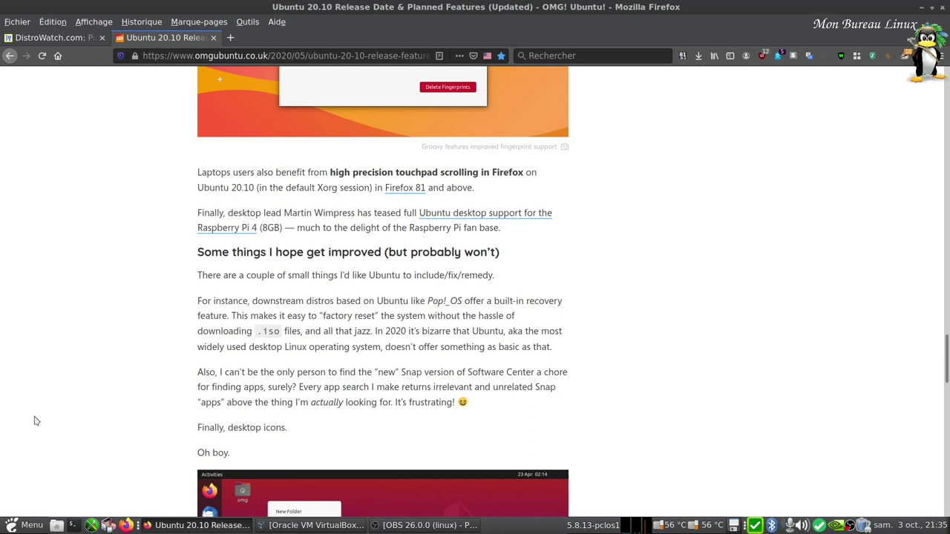
{"action": "scroll", "coordinate": [35, 419], "scroll_direction": "down", "scroll_amount": 1}
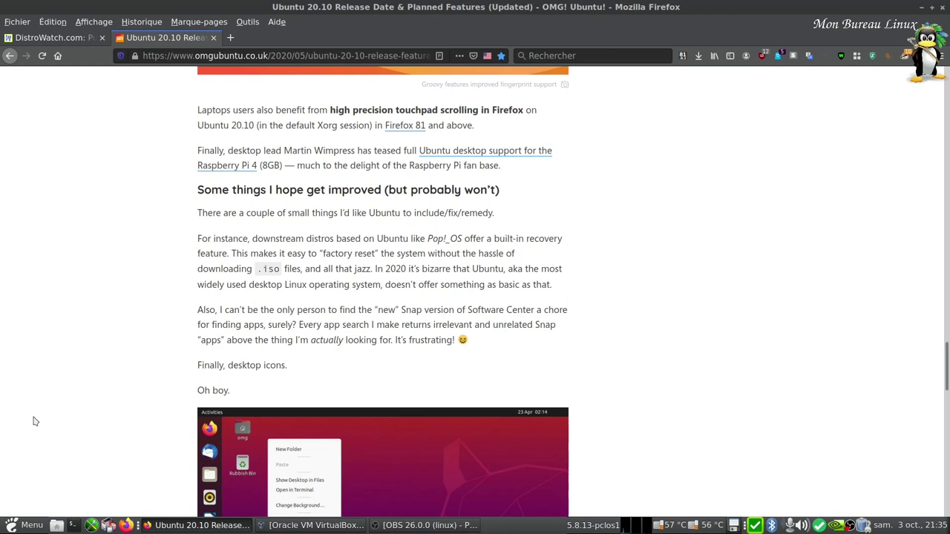
{"action": "scroll", "coordinate": [35, 421], "scroll_direction": "down", "scroll_amount": 7}
{"action": "scroll", "coordinate": [805, 206], "scroll_direction": "up", "scroll_amount": 3}
{"action": "scroll", "coordinate": [805, 206], "scroll_direction": "up", "scroll_amount": 15}
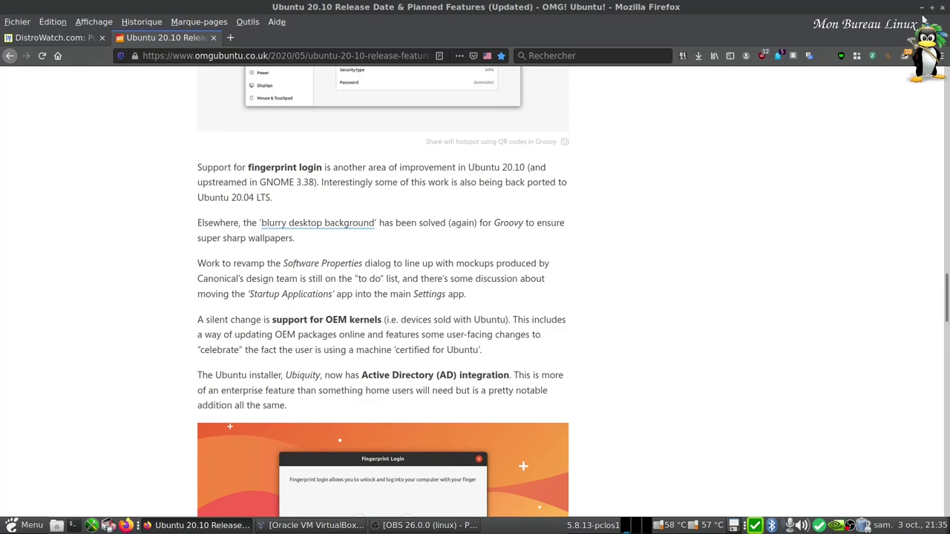
{"action": "left_click", "coordinate": [931, 8]}
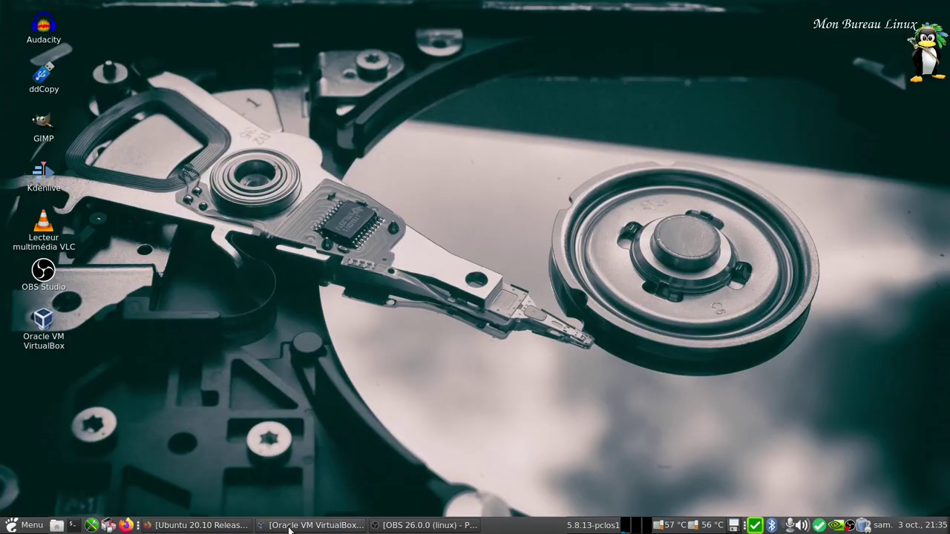
- Restore VirtualBox Manager, start the Ubuntu 20.10 beta VM, and minimize the manager
{"action": "left_click", "coordinate": [288, 525]}
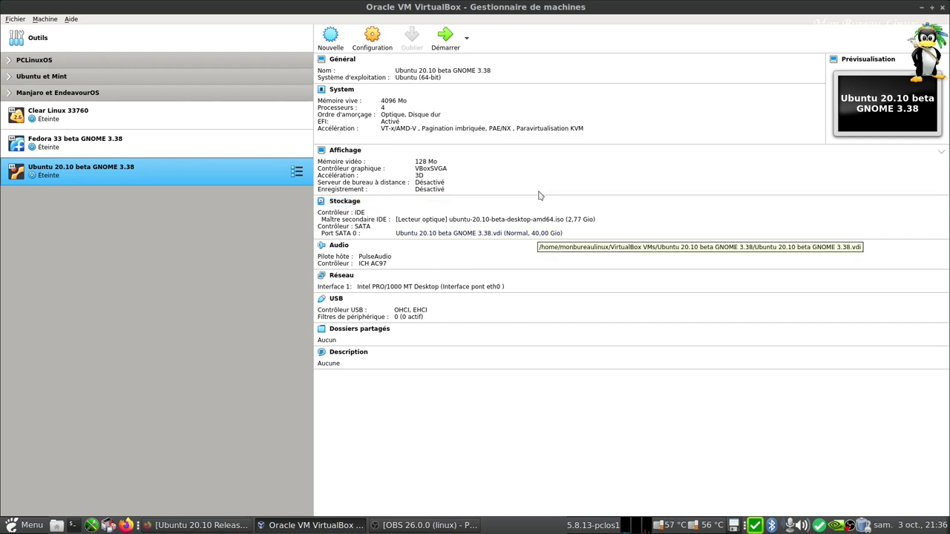
{"action": "left_click", "coordinate": [445, 35]}
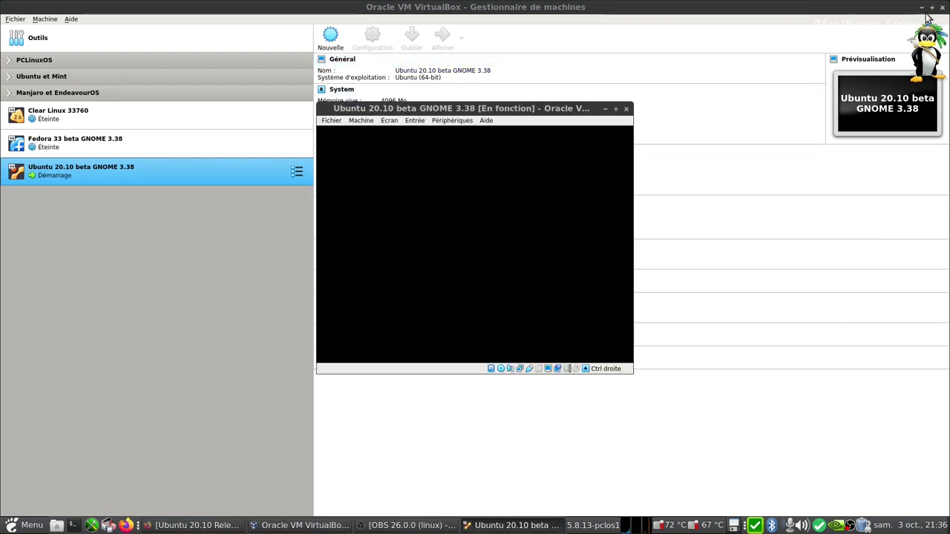
{"action": "left_click", "coordinate": [921, 8]}
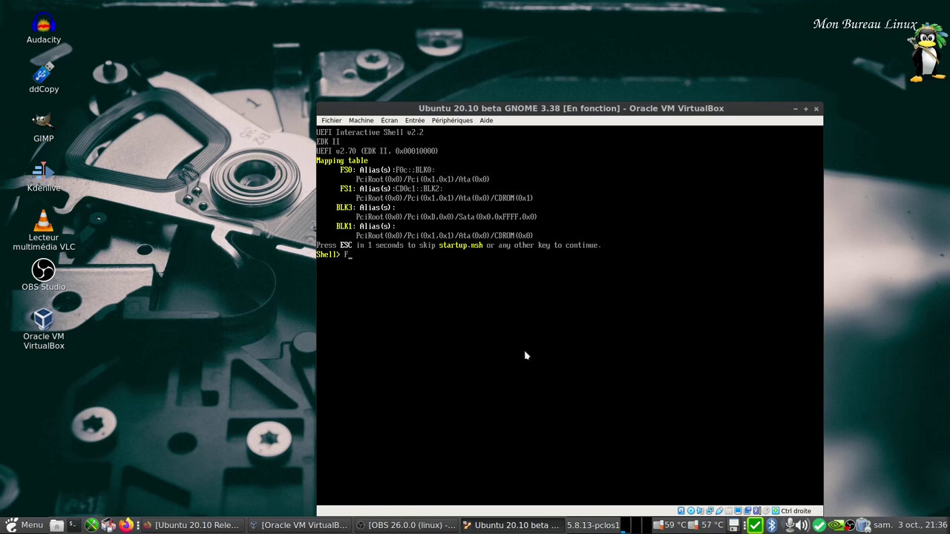
- Switch the VM to full-screen and list the fs0 and fs1 filesystems in the UEFI shell
{"action": "key", "text": "ctrl+f"}
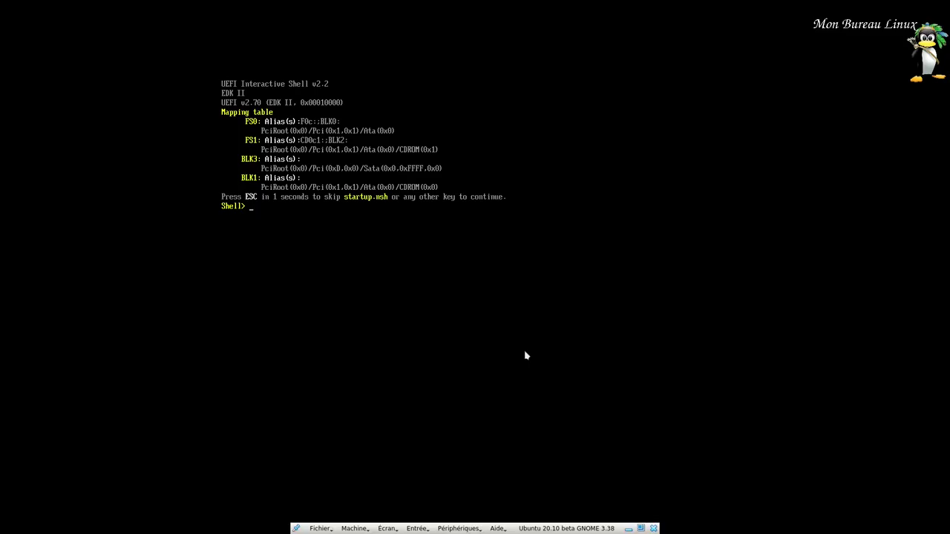
{"action": "type", "text": "fs0:"}
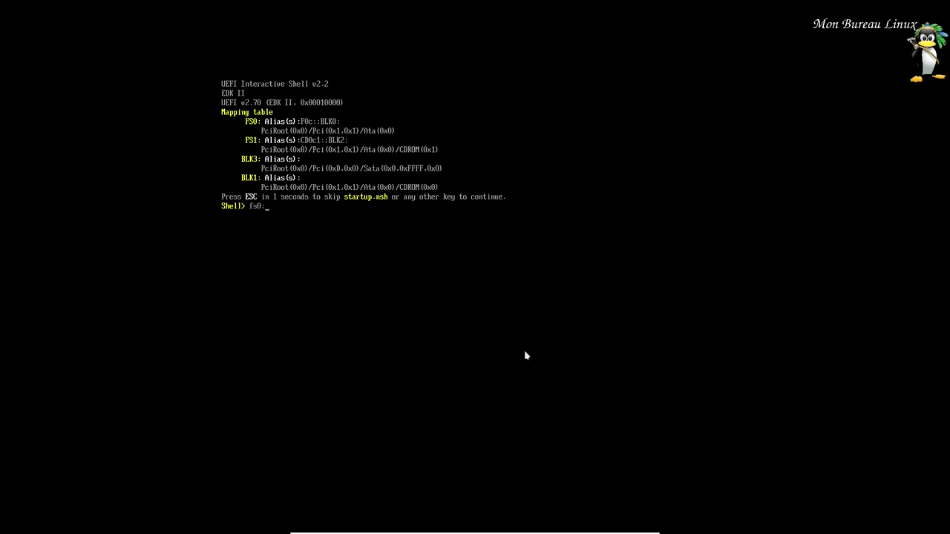
{"action": "key", "text": "Return"}
{"action": "type", "text": "ls"}
{"action": "key", "text": "Return"}
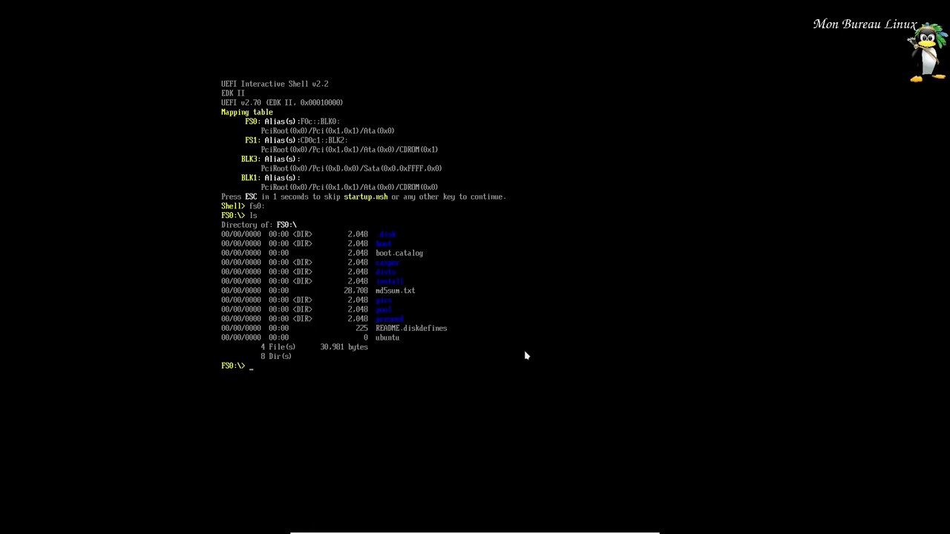
{"action": "type", "text": "fs1:"}
{"action": "key", "text": "Return"}
{"action": "type", "text": "ls"}
{"action": "key", "text": "Return"}
- Go into the efi\boot folder on fs1 and run bootx64.efi
{"action": "type", "text": "cd efi"}
{"action": "key", "text": "Return"}
{"action": "type", "text": "ls"}
{"action": "key", "text": "Return"}
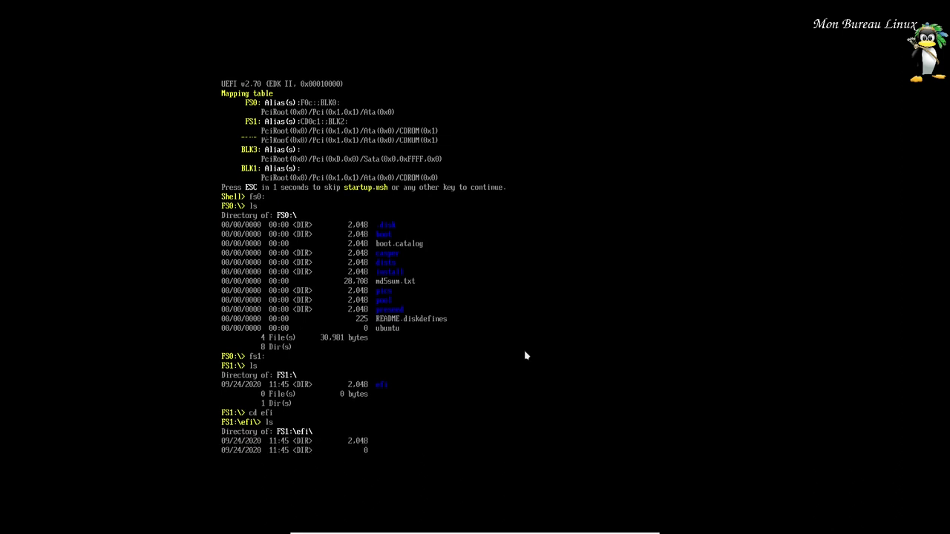
{"action": "type", "text": "c"}
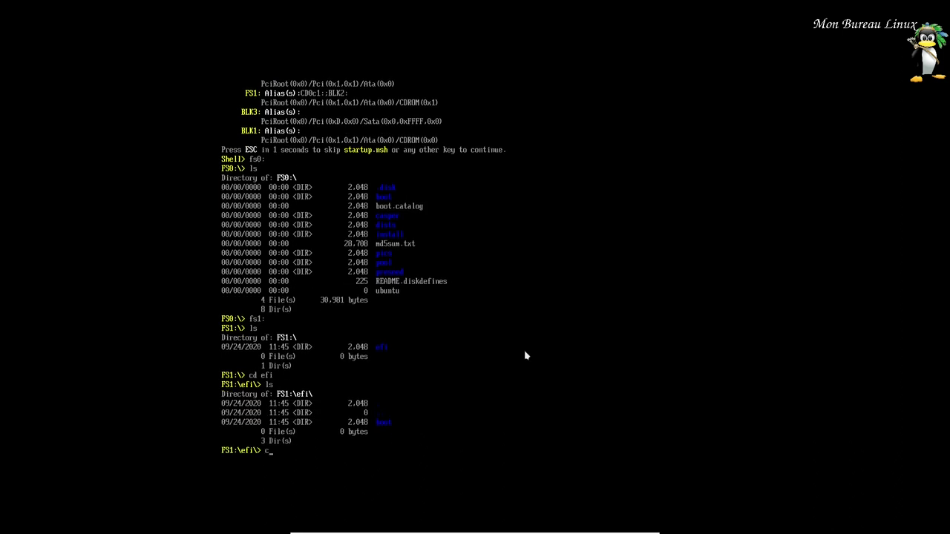
{"action": "type", "text": "d boot"}
{"action": "key", "text": "Return"}
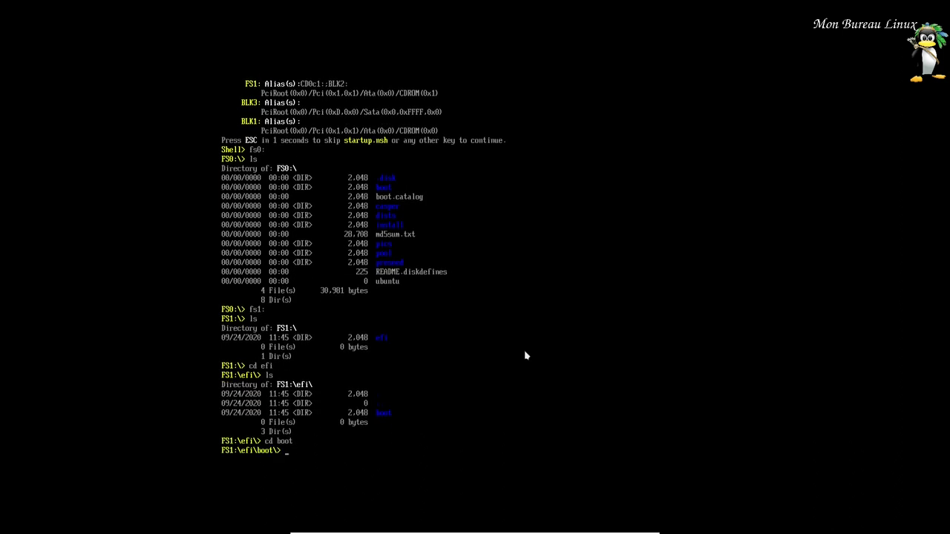
{"action": "type", "text": "ls"}
{"action": "key", "text": "Return"}
{"action": "type", "text": "bo"}
{"action": "key", "text": "Tab"}
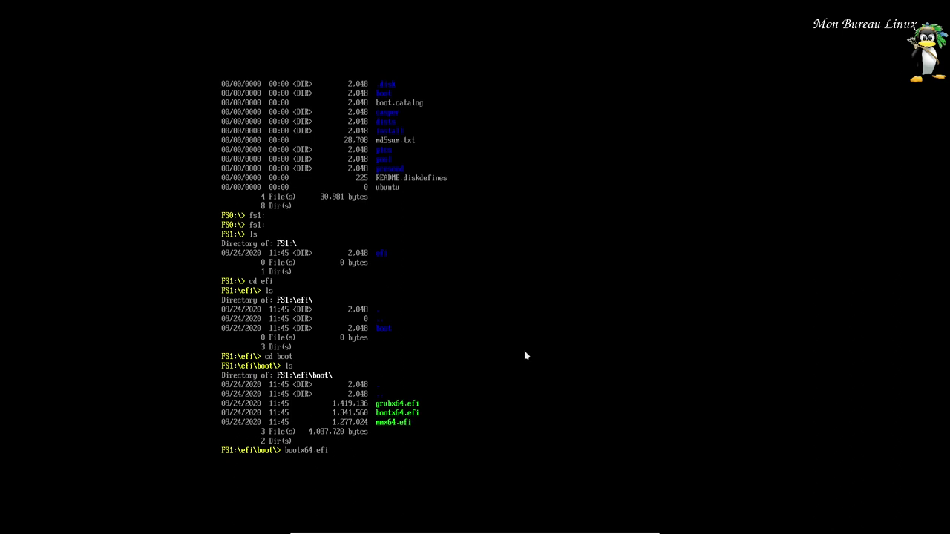
{"action": "key", "text": "Return"}
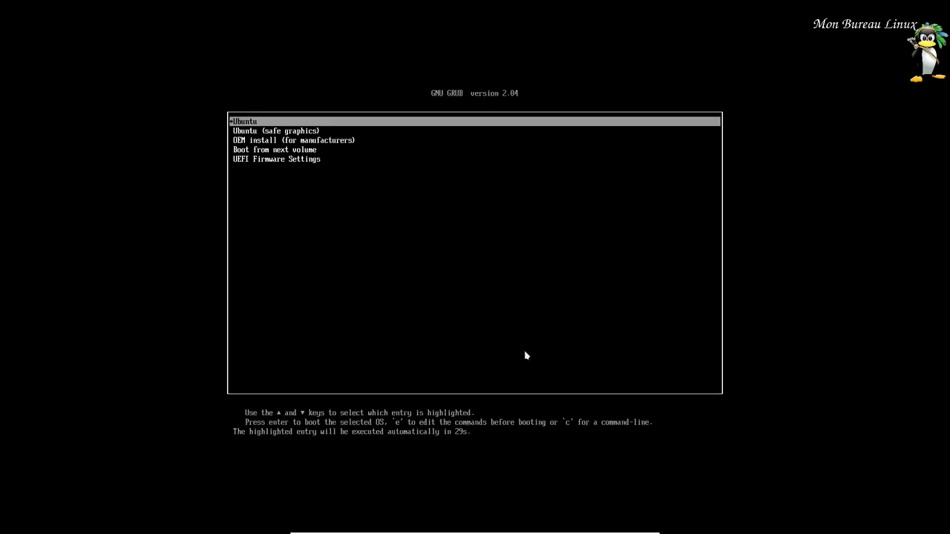
- Boot the default Ubuntu GRUB entry, pick Français, and choose Essayer Ubuntu
{"action": "key", "text": "Return"}
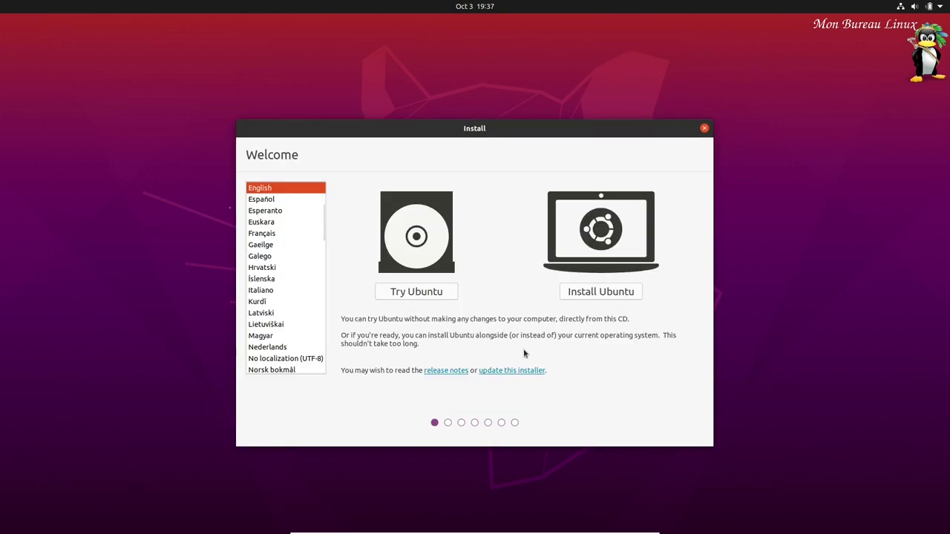
{"action": "left_click", "coordinate": [265, 233]}
{"action": "left_click", "coordinate": [408, 291]}
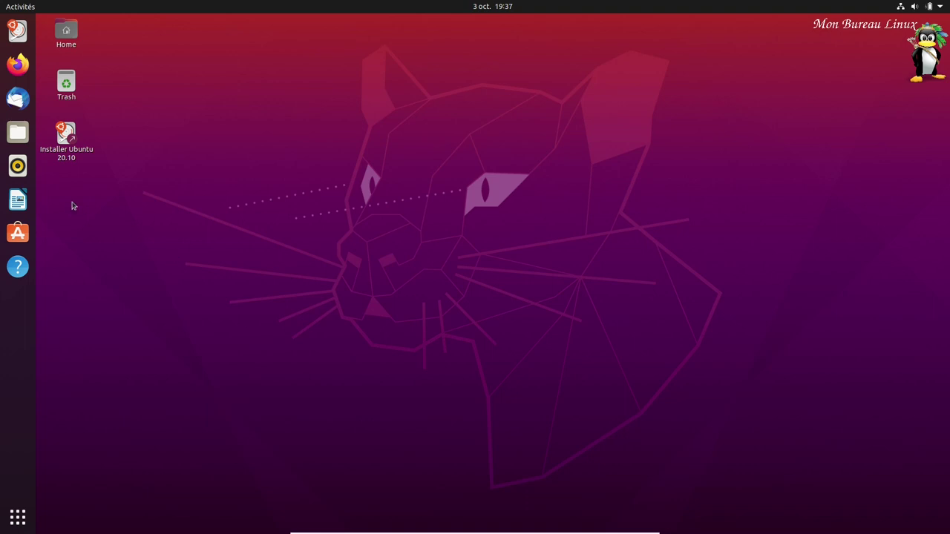
- Launch the installer and accept French, the keyboard layout, and normal installation with updates
{"action": "left_click", "coordinate": [68, 139]}
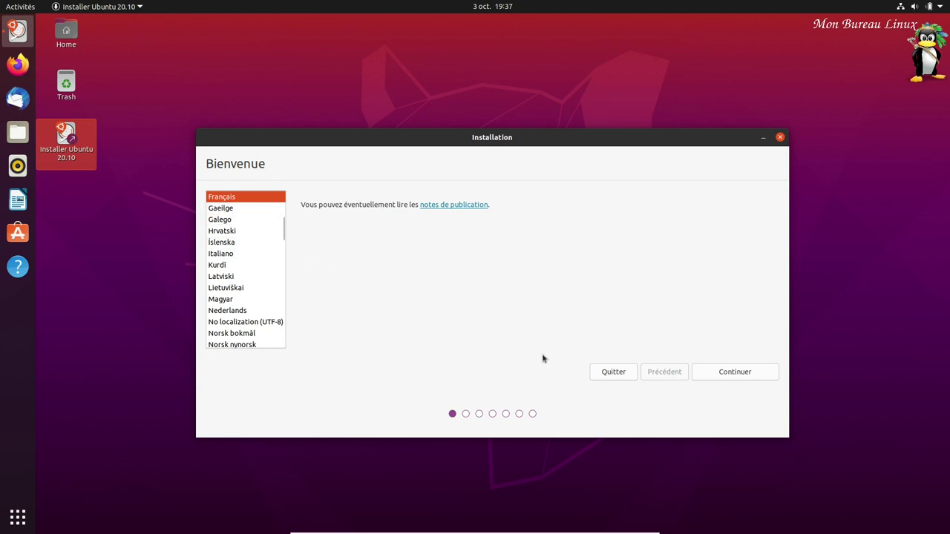
{"action": "left_click", "coordinate": [742, 375]}
{"action": "left_click", "coordinate": [746, 374]}
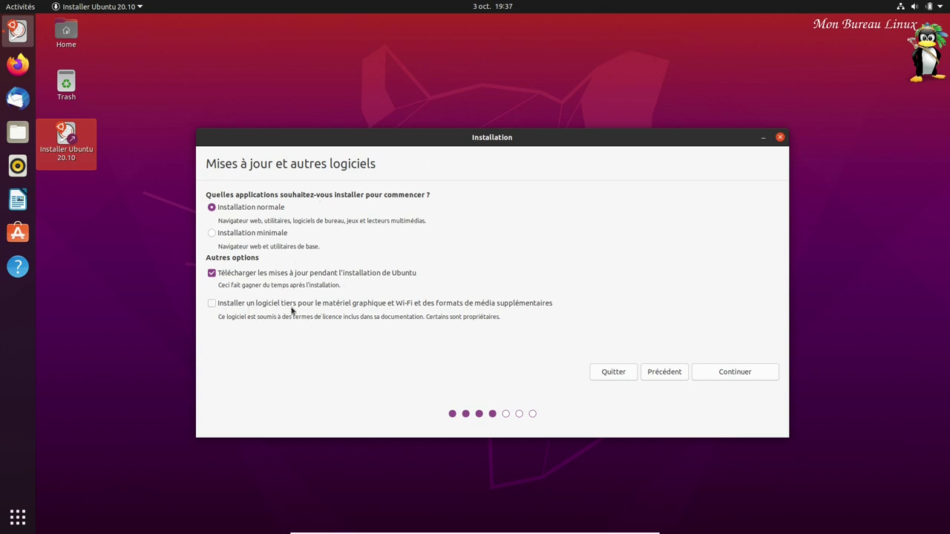
{"action": "left_click", "coordinate": [734, 374]}
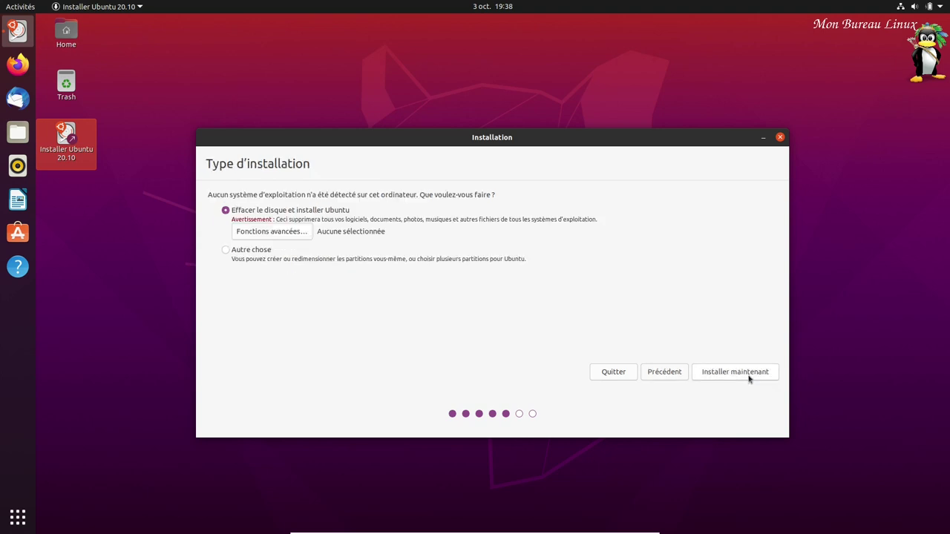
- Choose erase-disk installation without advanced options and confirm writing the partition changes
{"action": "left_click", "coordinate": [288, 236]}
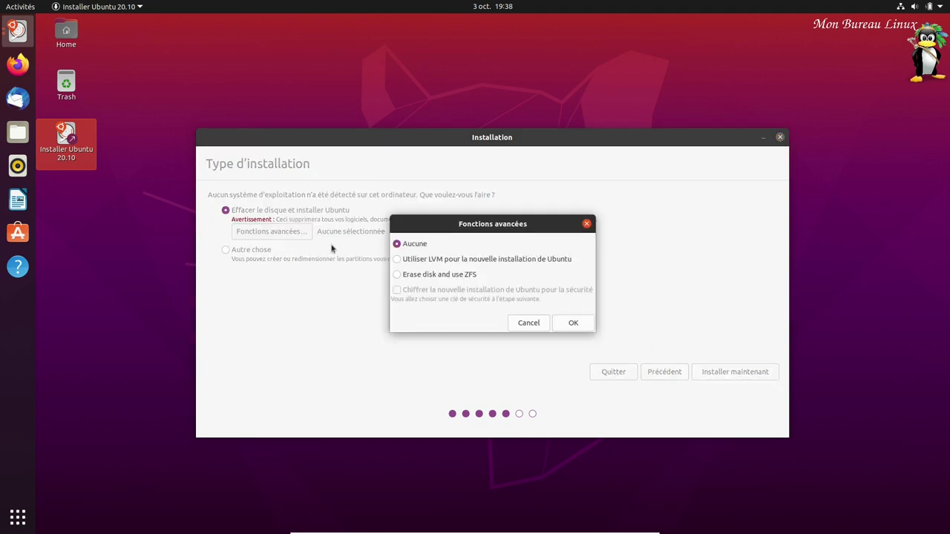
{"action": "left_click", "coordinate": [536, 324]}
{"action": "left_click", "coordinate": [725, 371]}
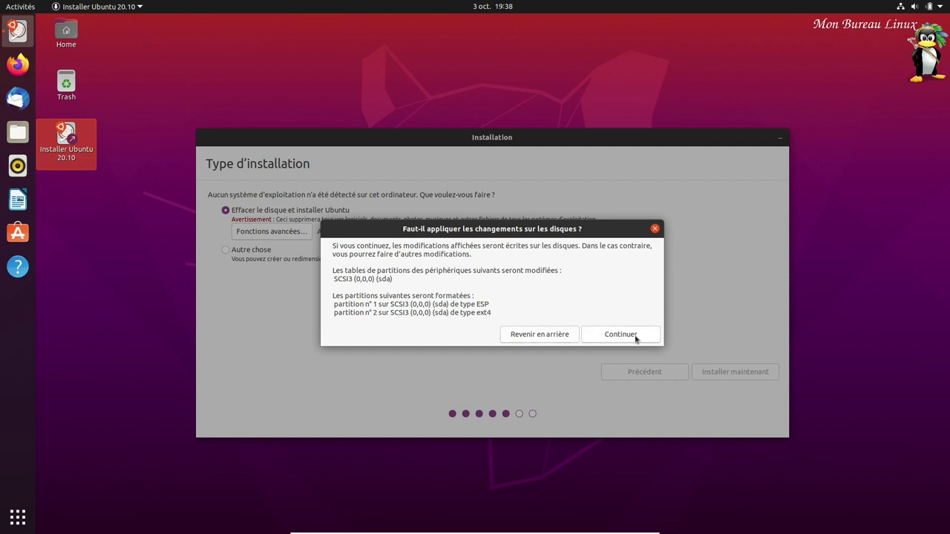
{"action": "left_click", "coordinate": [636, 335]}
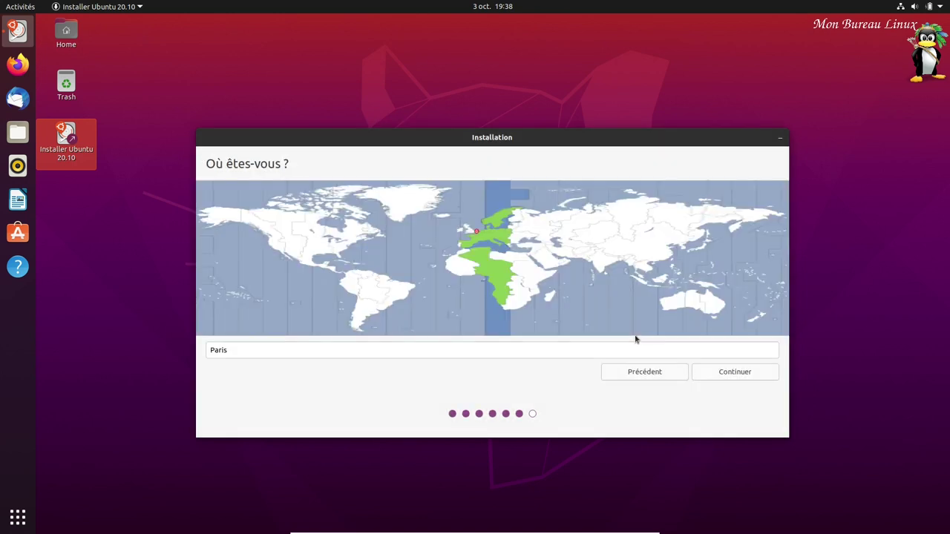
- Accept Paris as the location, then enter the user name and the password twice
{"action": "left_click", "coordinate": [742, 374]}
{"action": "type", "text": "monbureaulinux"}
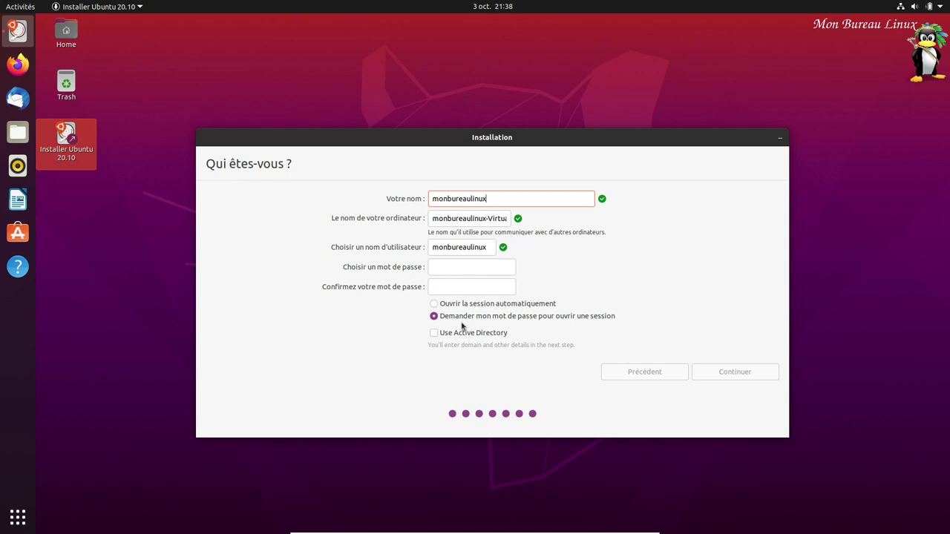
{"action": "left_click", "coordinate": [475, 267]}
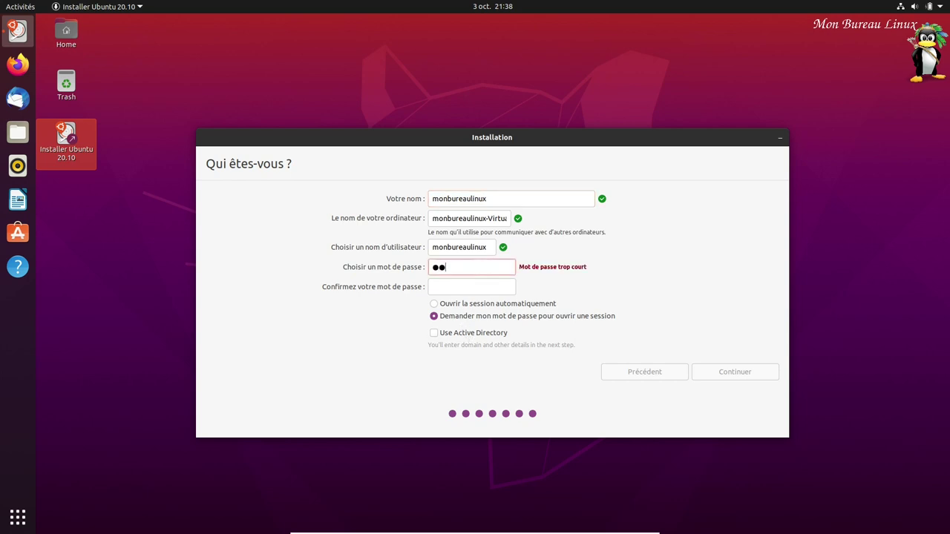
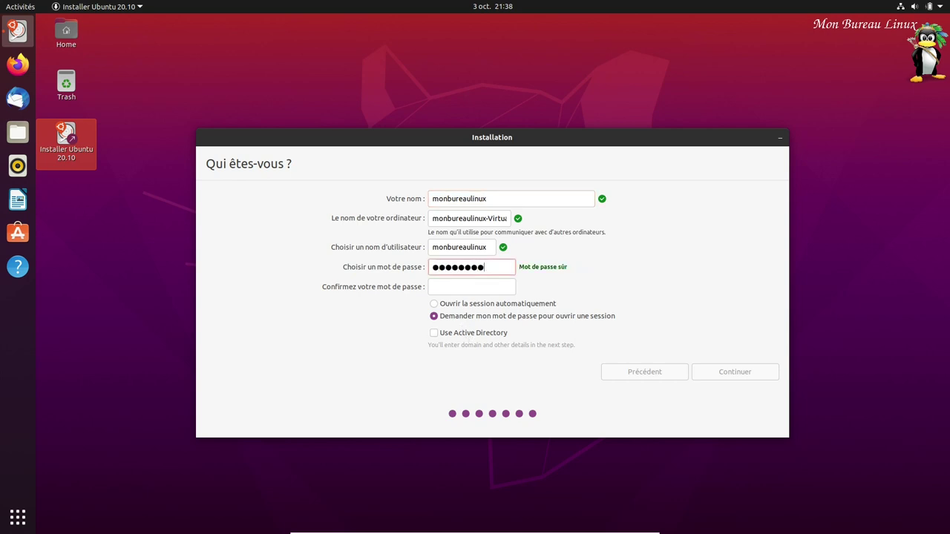
{"action": "left_click", "coordinate": [472, 287]}
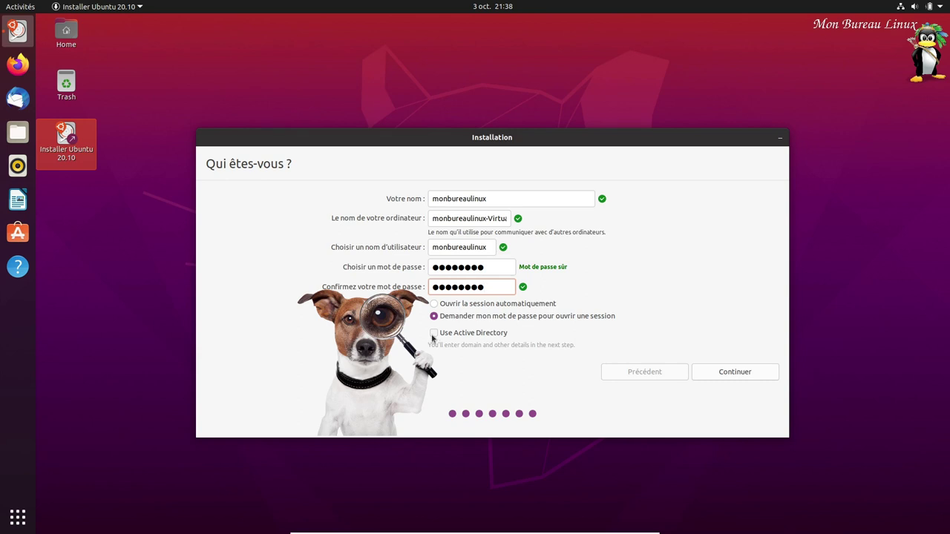
- Turn Active Directory on and back off, then continue the installation to completion
{"action": "left_click", "coordinate": [433, 335]}
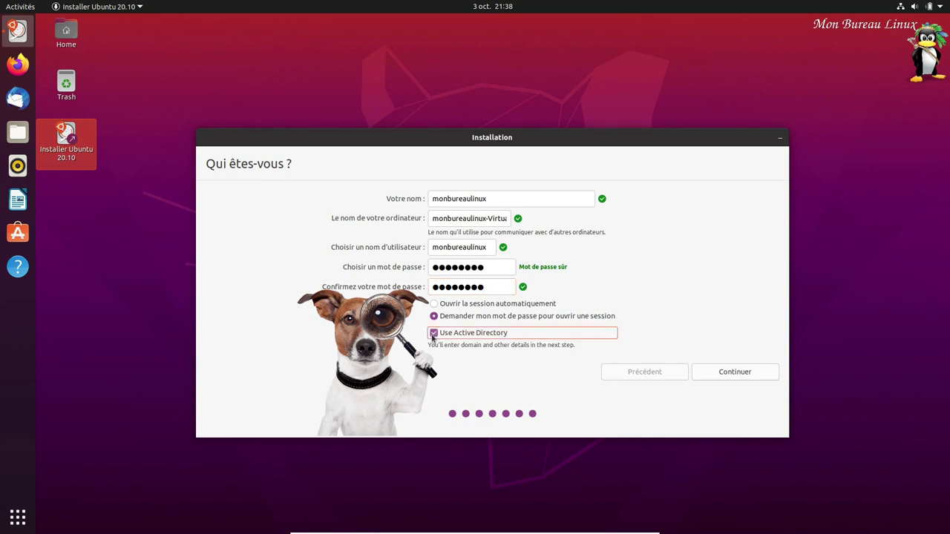
{"action": "left_click", "coordinate": [736, 374]}
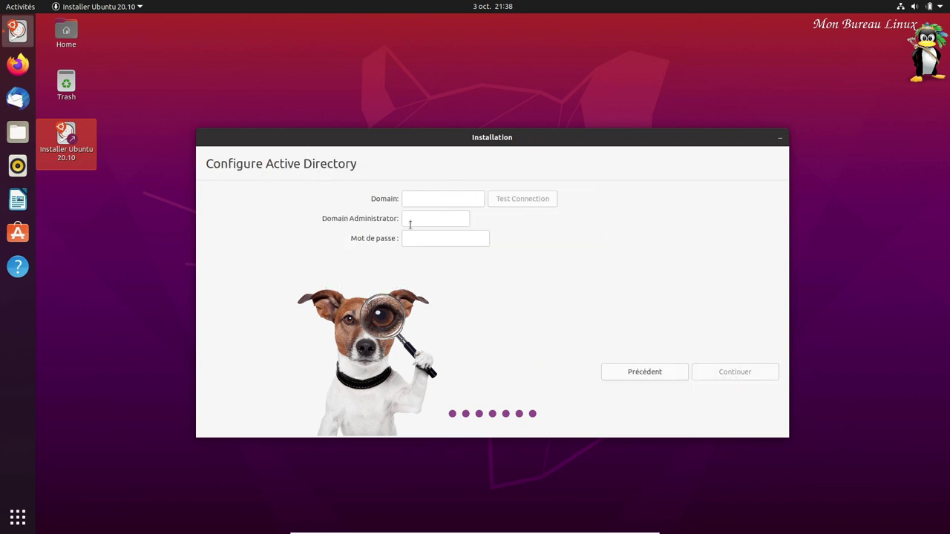
{"action": "left_click", "coordinate": [641, 375]}
{"action": "left_click", "coordinate": [431, 334]}
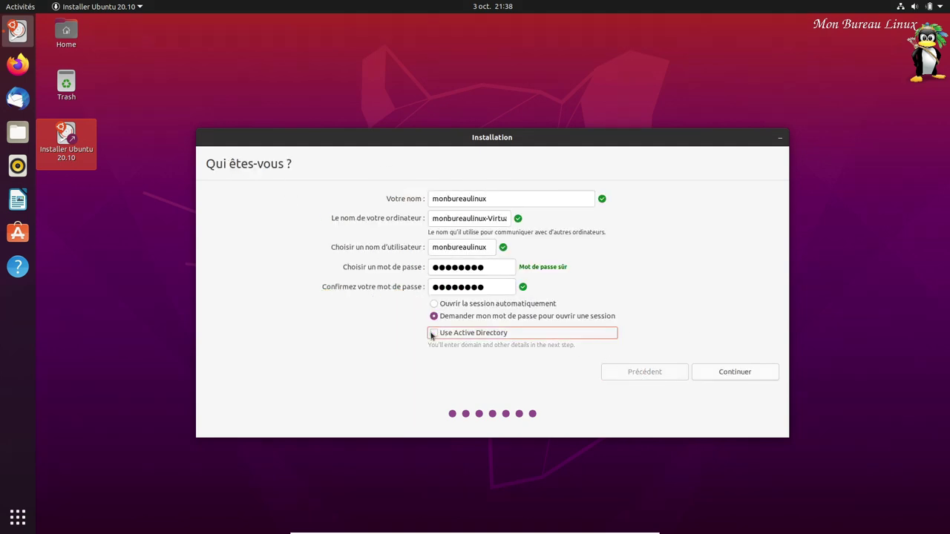
{"action": "left_click", "coordinate": [732, 377]}
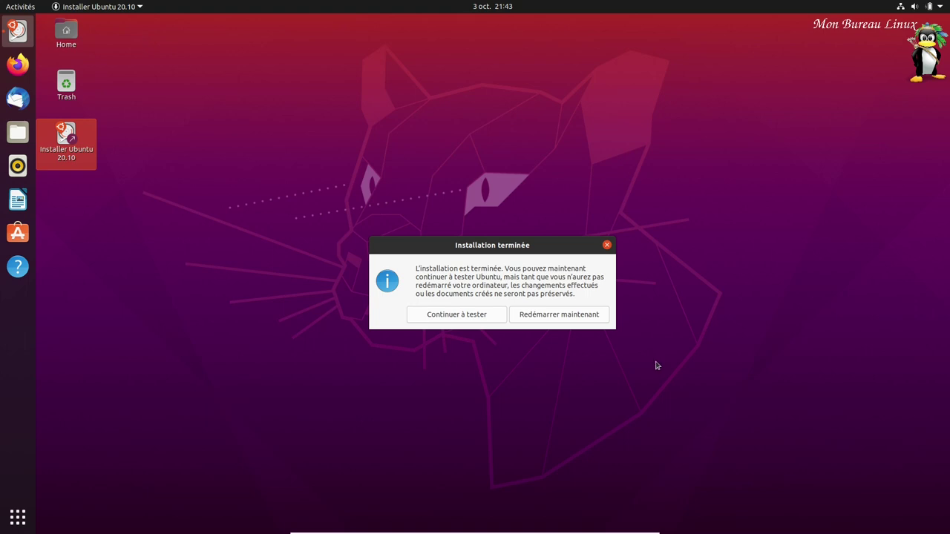
- Restart into the installed system and log in to the user account with its password
{"action": "left_click", "coordinate": [550, 317]}
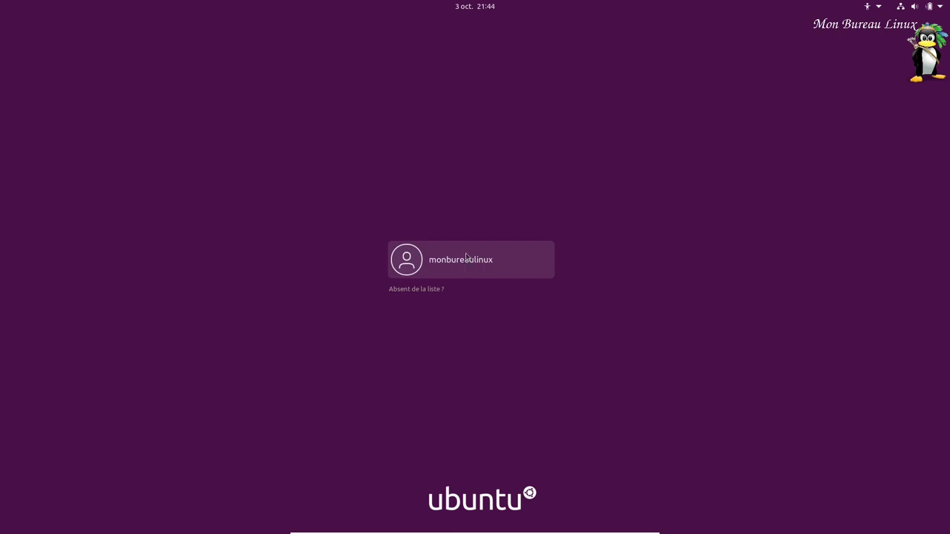
{"action": "left_click", "coordinate": [466, 257]}
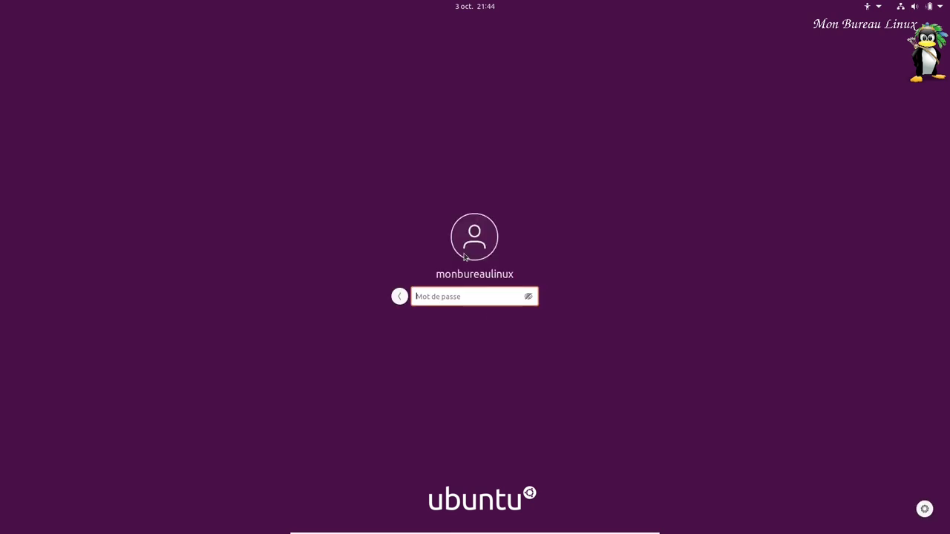
{"action": "type", "text": "••"}
{"action": "left_click", "coordinate": [924, 512]}
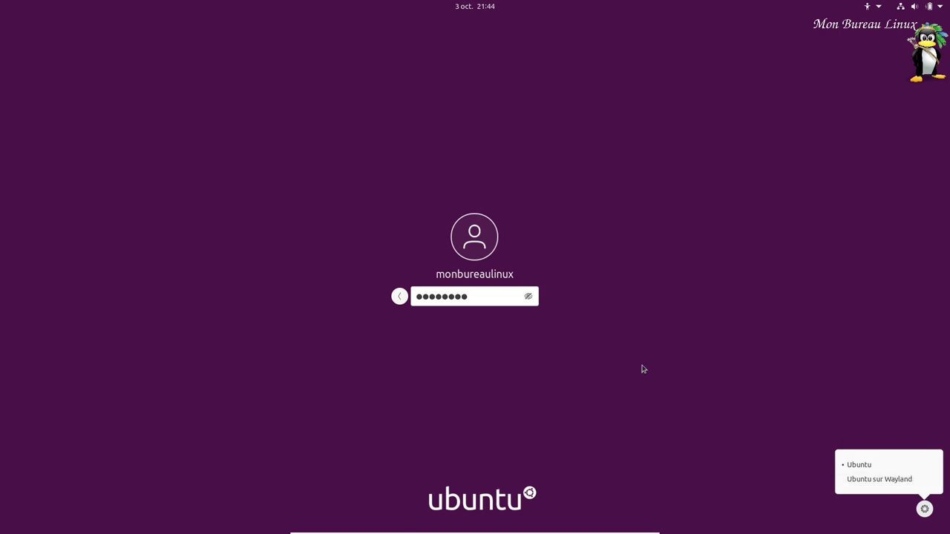
{"action": "left_click", "coordinate": [495, 302]}
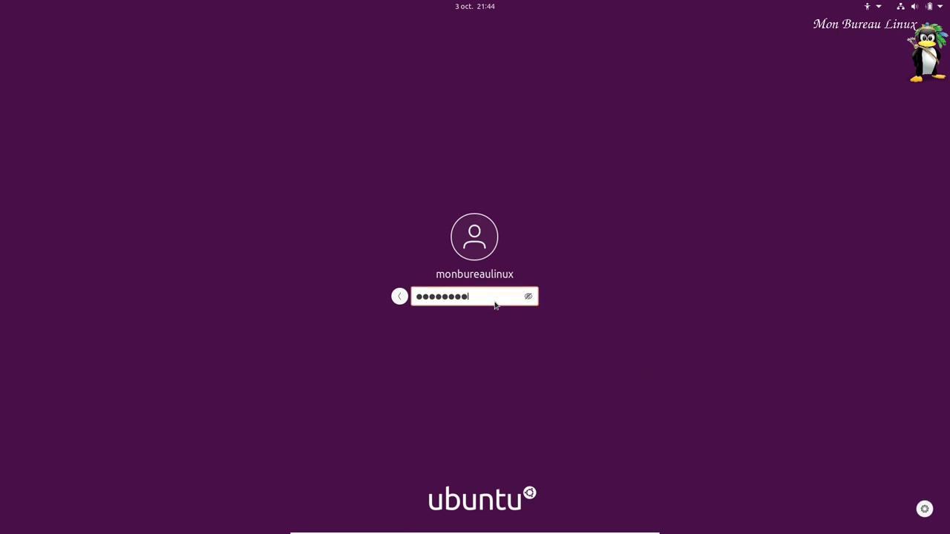
{"action": "key", "text": "Return"}
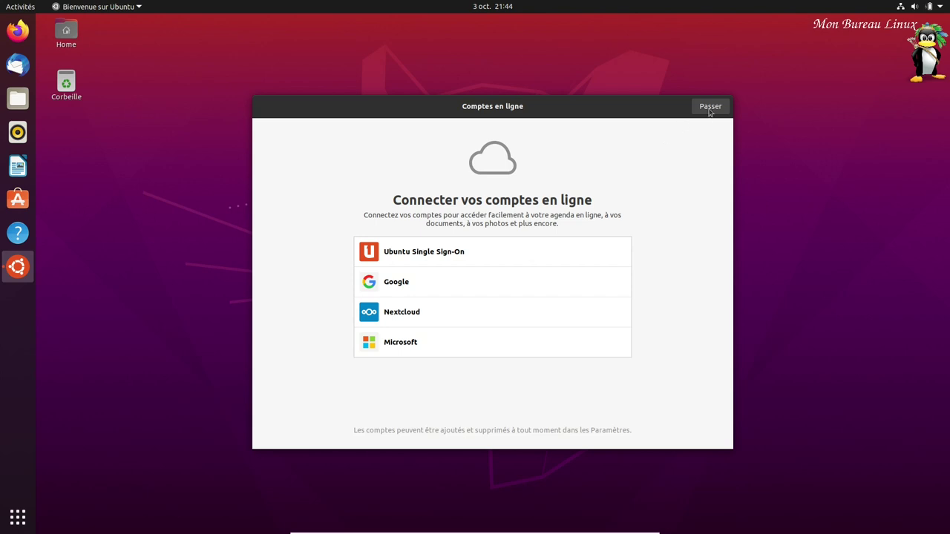
- Skip online accounts, decline sending system information, and finish the welcome wizard
{"action": "left_click", "coordinate": [708, 108]}
{"action": "left_click", "coordinate": [443, 281]}
{"action": "left_click", "coordinate": [723, 105]}
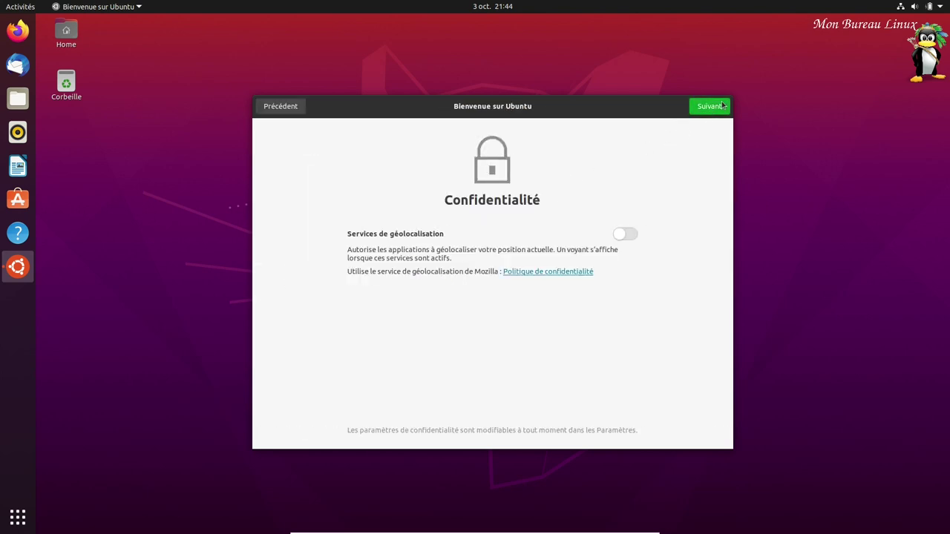
{"action": "left_click", "coordinate": [708, 106]}
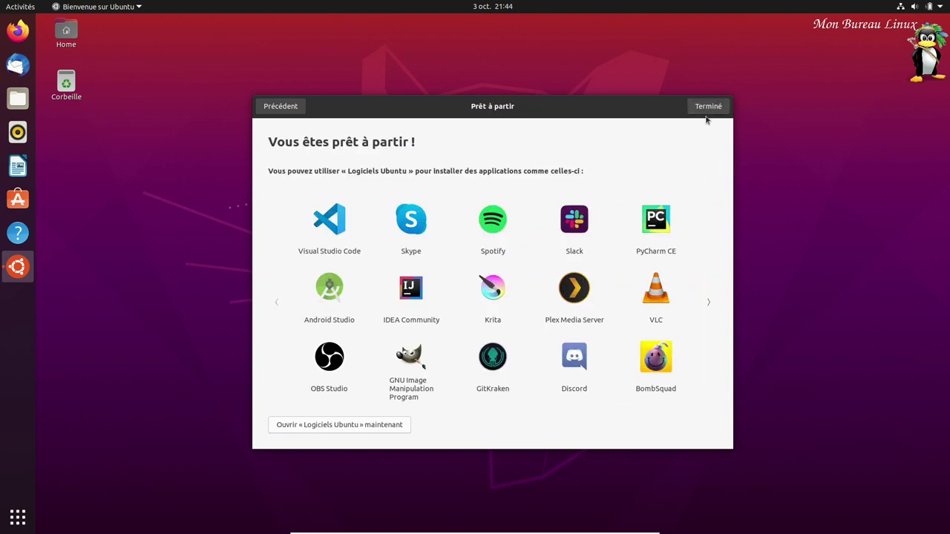
{"action": "left_click", "coordinate": [709, 108]}
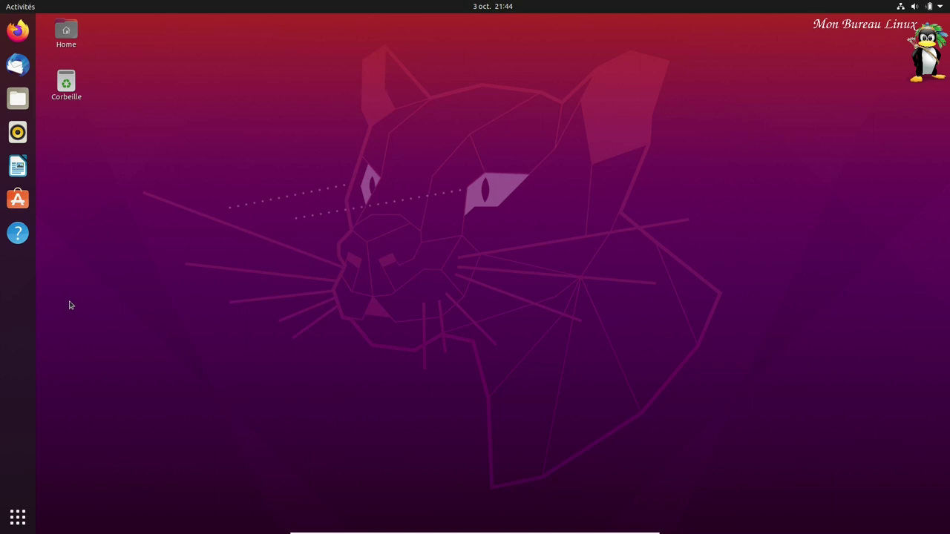
{"action": "right_click", "coordinate": [282, 132]}
{"action": "left_click", "coordinate": [334, 266]}
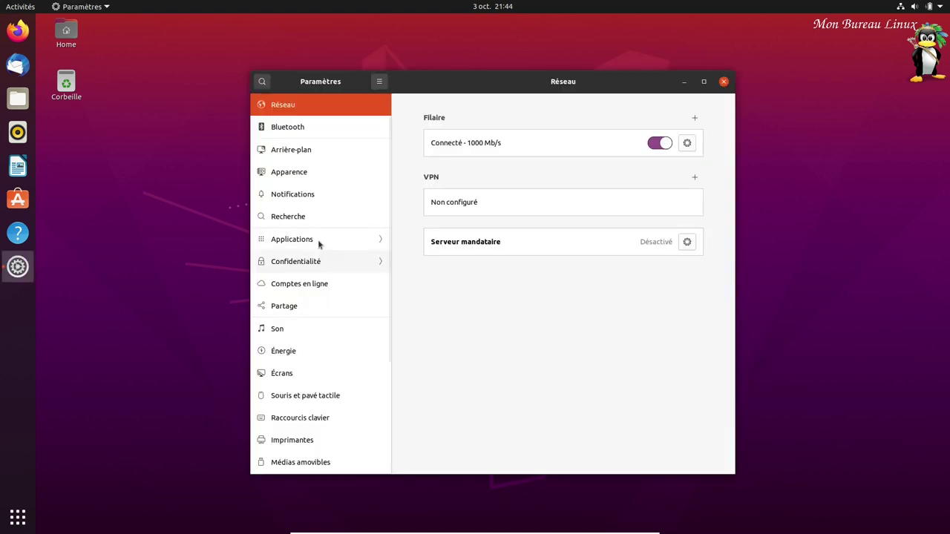
{"action": "left_click_drag", "start_coordinate": [392, 196], "coordinate": [277, 462]}
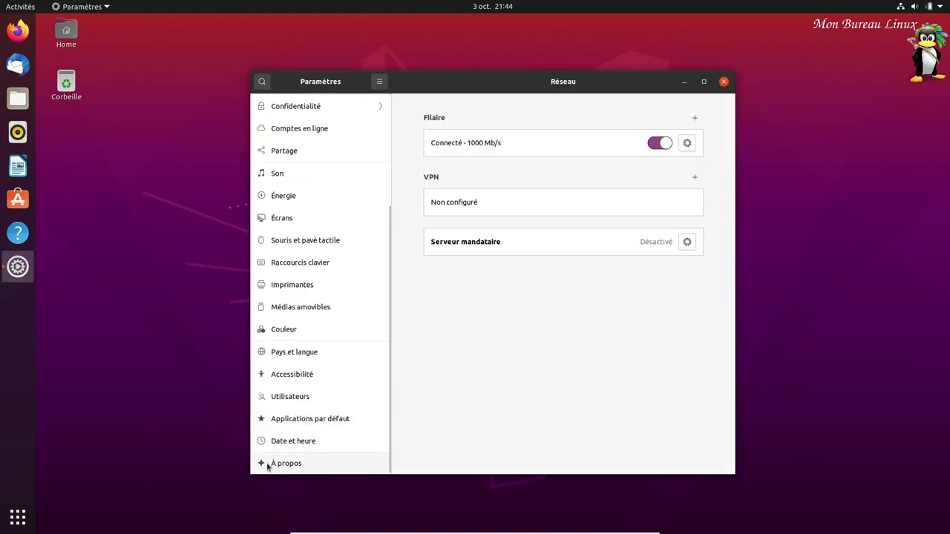
{"action": "left_click", "coordinate": [268, 464]}
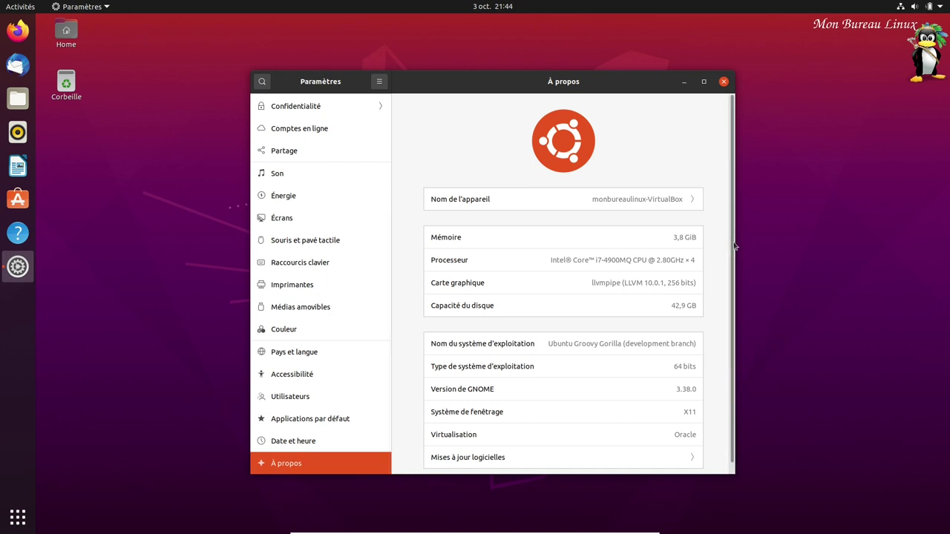
{"action": "left_click_drag", "start_coordinate": [733, 246], "coordinate": [734, 286]}
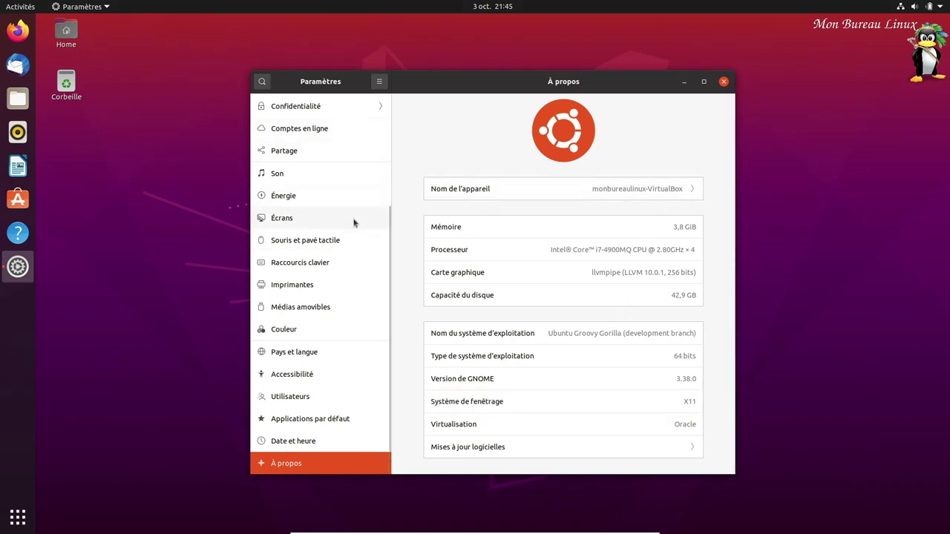
{"action": "left_click", "coordinate": [306, 199]}
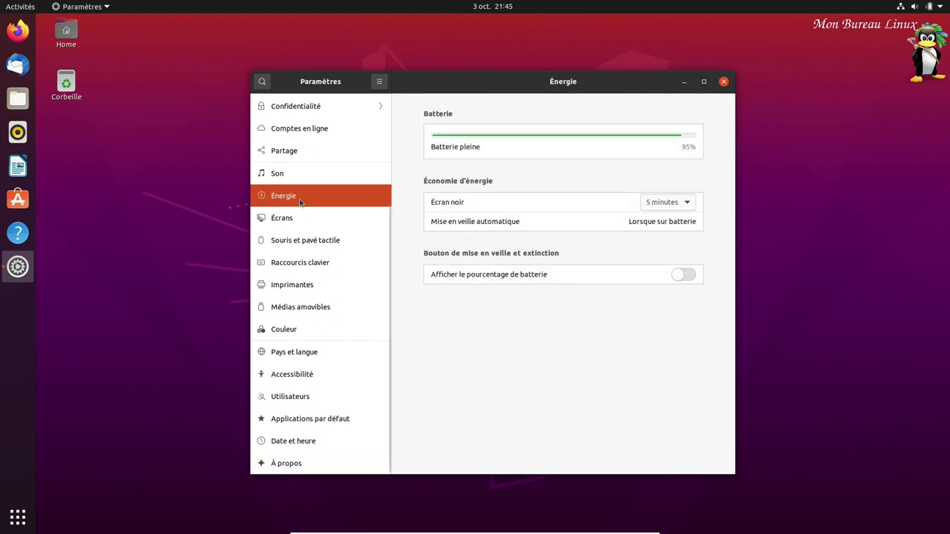
{"action": "left_click", "coordinate": [686, 276]}
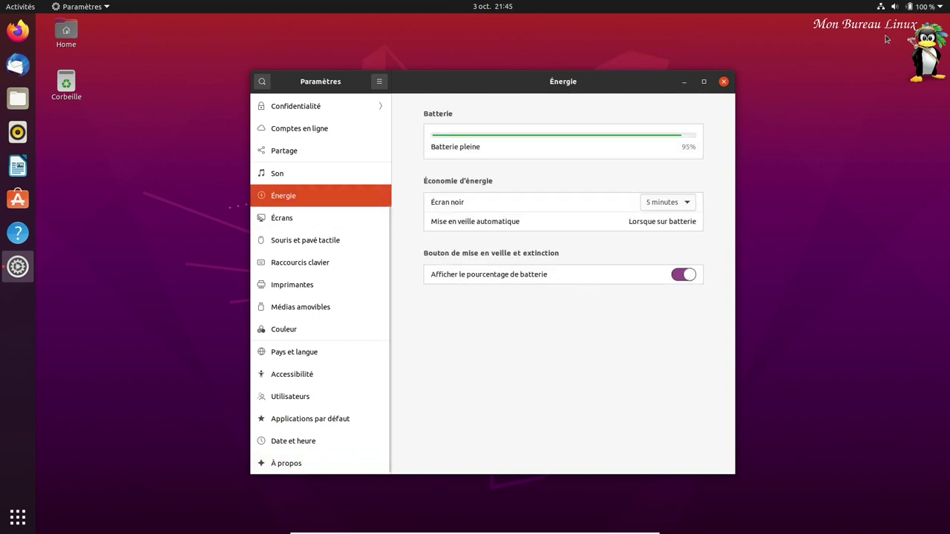
{"action": "left_click", "coordinate": [684, 275]}
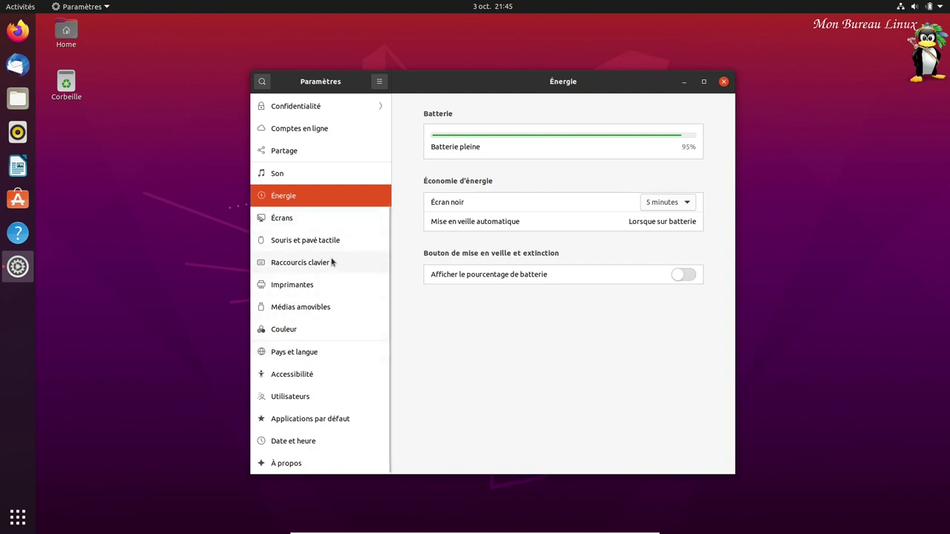
{"action": "scroll", "coordinate": [323, 193], "scroll_direction": "up", "scroll_amount": 4}
{"action": "left_click", "coordinate": [321, 177]}
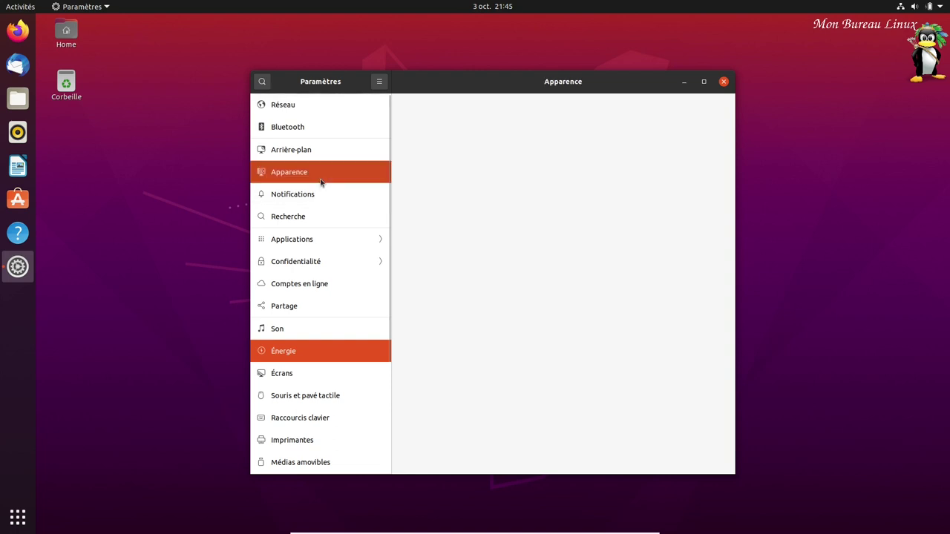
{"action": "left_click", "coordinate": [486, 177]}
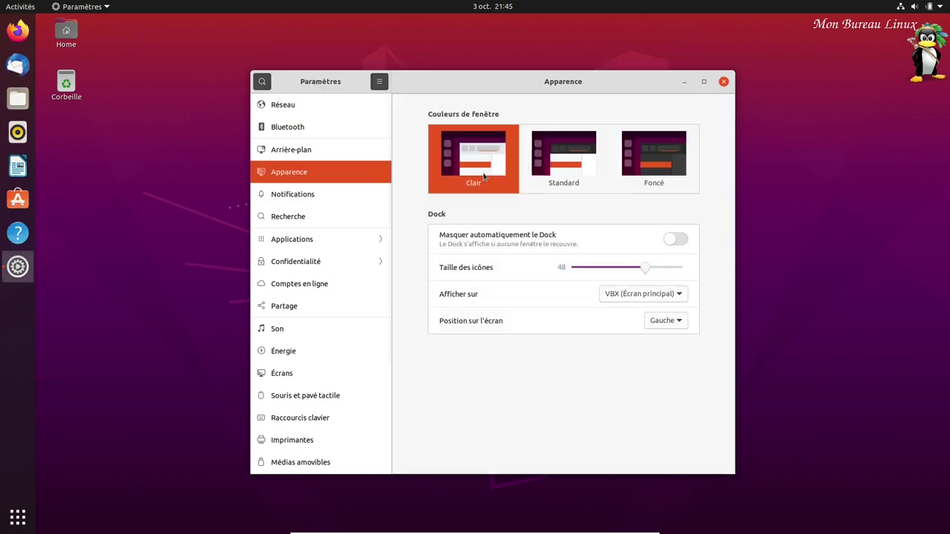
{"action": "left_click", "coordinate": [578, 177]}
{"action": "key", "text": "Right"}
{"action": "left_click", "coordinate": [562, 185]}
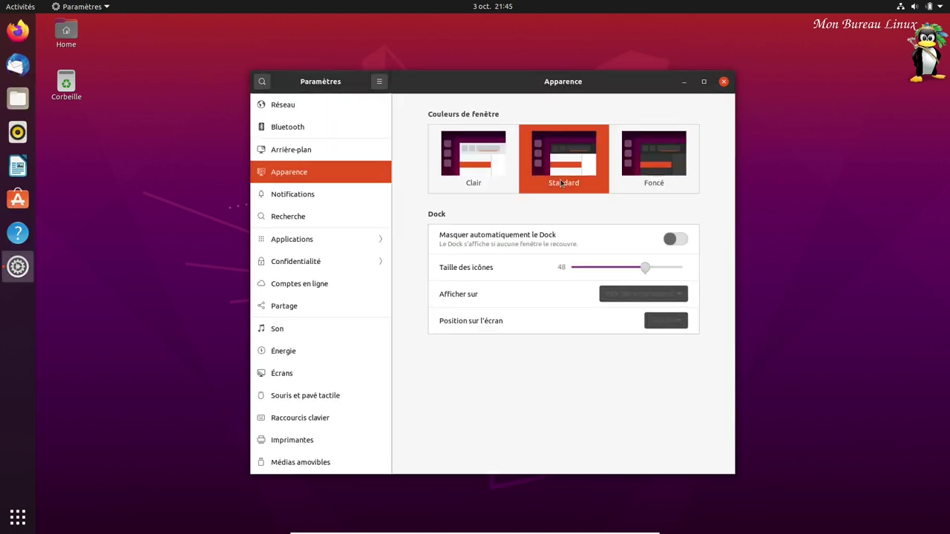
- Close Settings and group Impress, Draw, Calc and Writer into an 'Infographie' app folder
{"action": "left_click", "coordinate": [725, 83]}
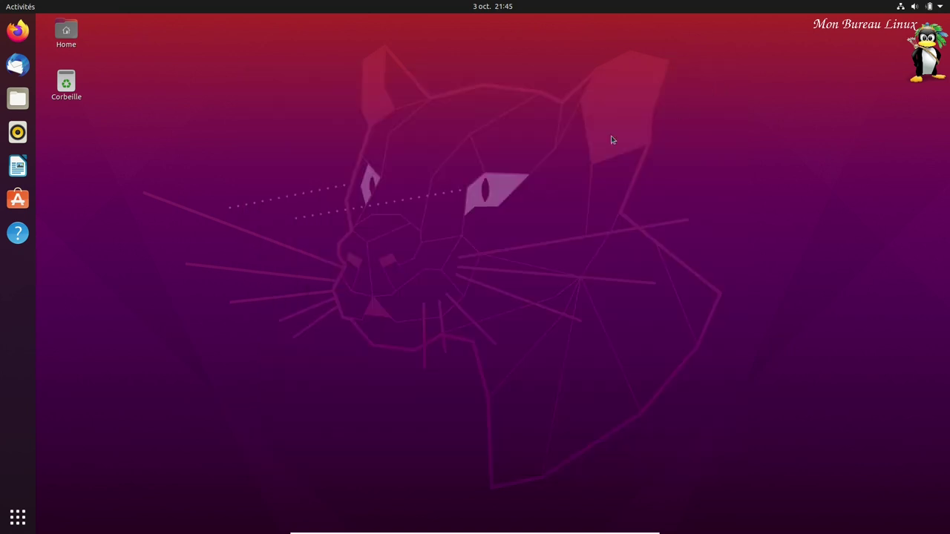
{"action": "left_click", "coordinate": [17, 517]}
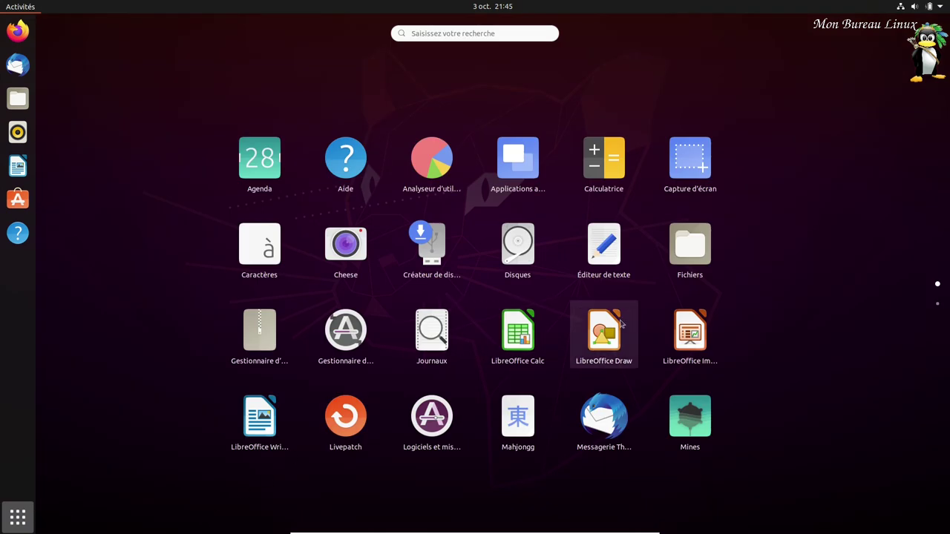
{"action": "left_click_drag", "start_coordinate": [695, 342], "coordinate": [593, 340]}
{"action": "mouse_move", "coordinate": [512, 338]}
{"action": "left_mouse_down"}
{"action": "mouse_move", "coordinate": [601, 340]}
{"action": "mouse_move", "coordinate": [529, 341]}
{"action": "left_mouse_up"}
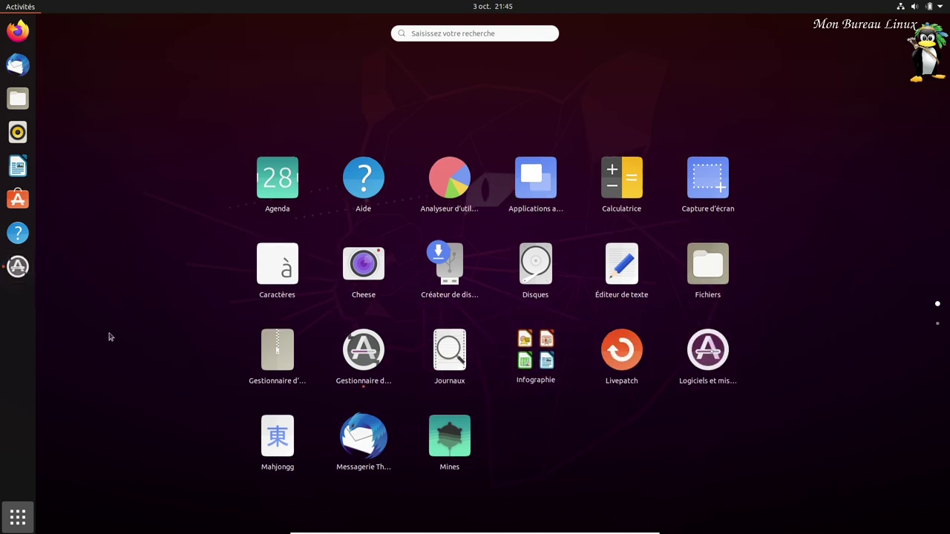
{"action": "left_click", "coordinate": [18, 266]}
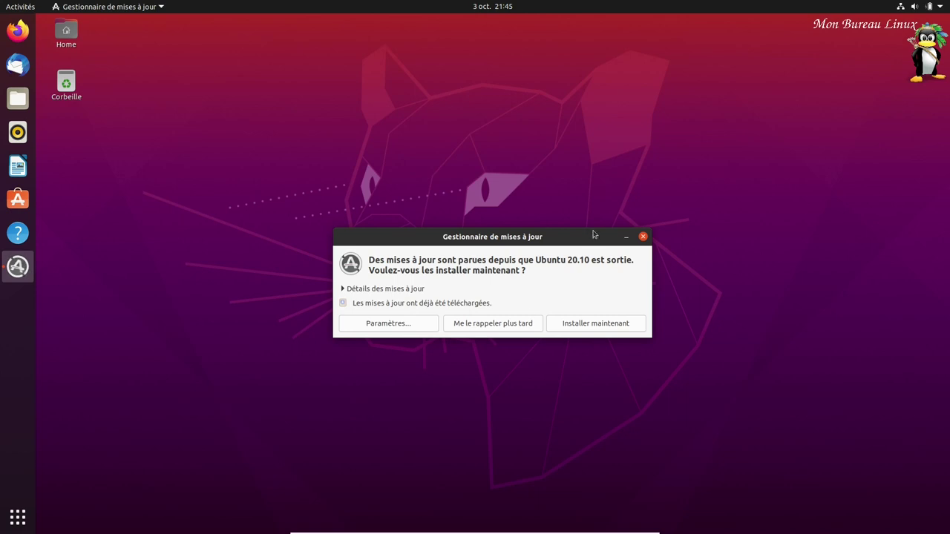
- Review the pending updates, install them now, and expand the installation log
{"action": "left_click", "coordinate": [343, 289]}
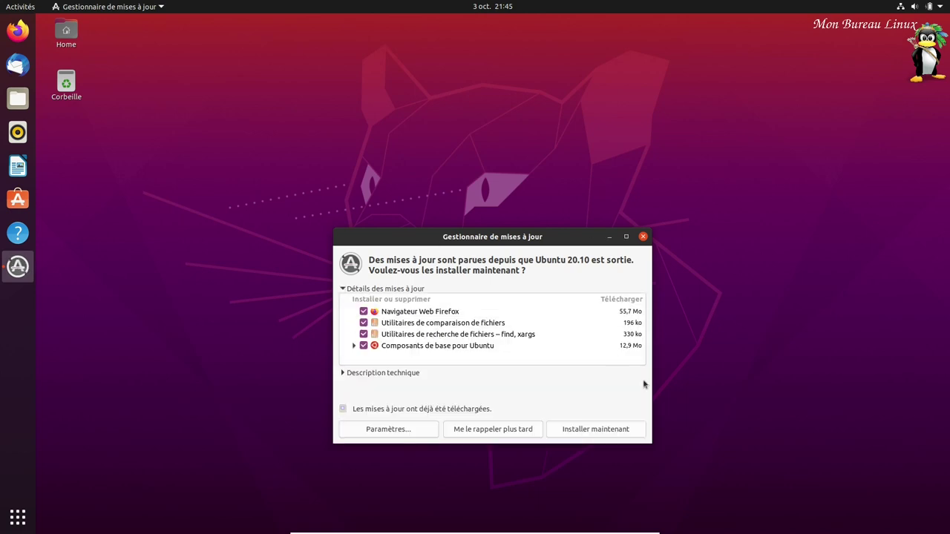
{"action": "left_click", "coordinate": [598, 428]}
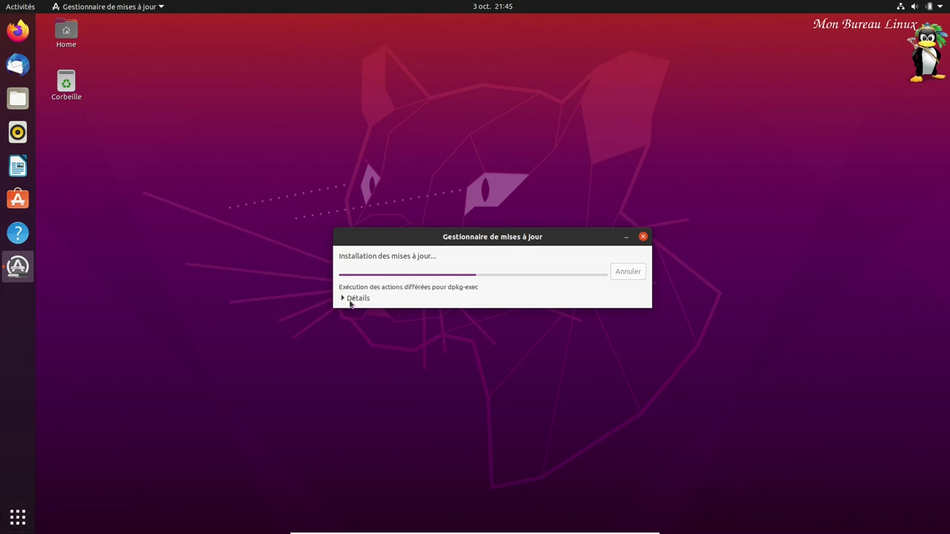
{"action": "left_click", "coordinate": [343, 298]}
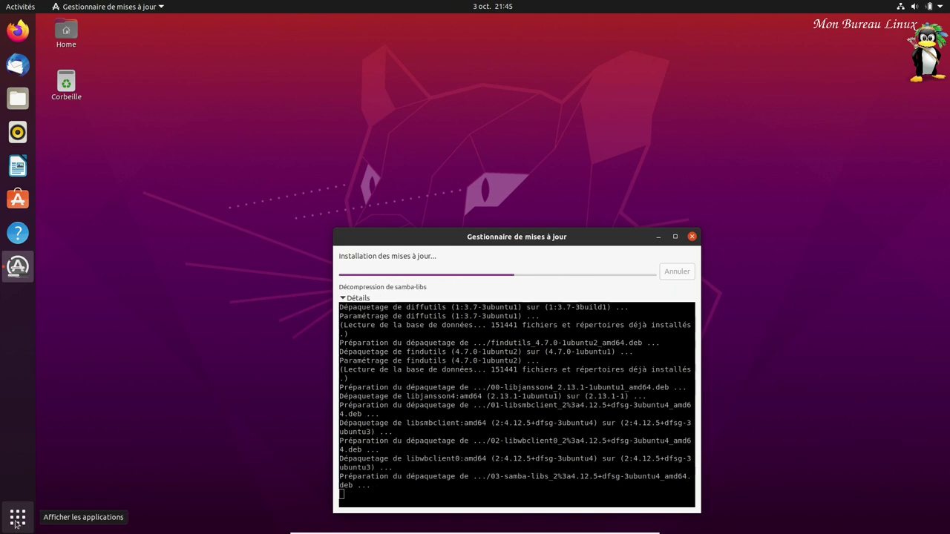
{"action": "left_click", "coordinate": [18, 518]}
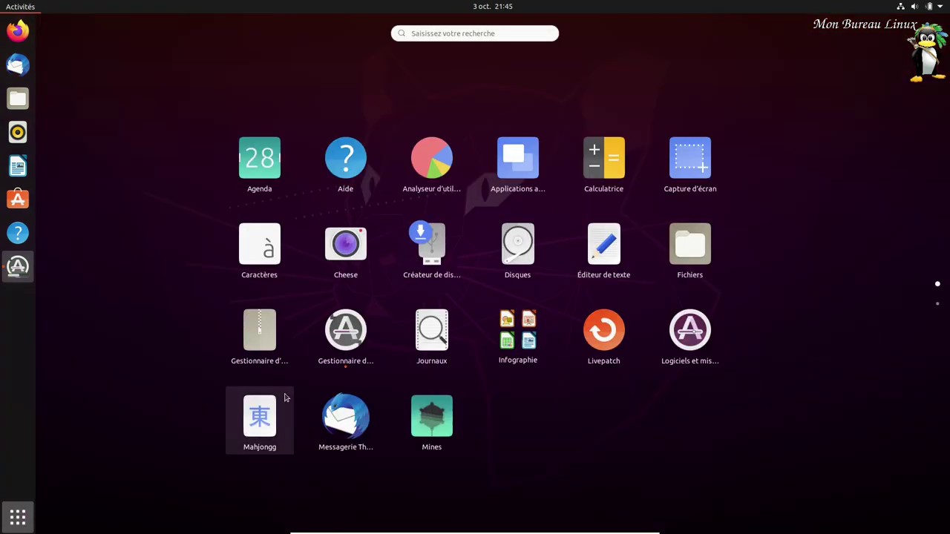
- Move LibreOffice Calc, Writer, Impress and Draw out of the Infographie folder, emptying it
{"action": "left_click", "coordinate": [514, 361]}
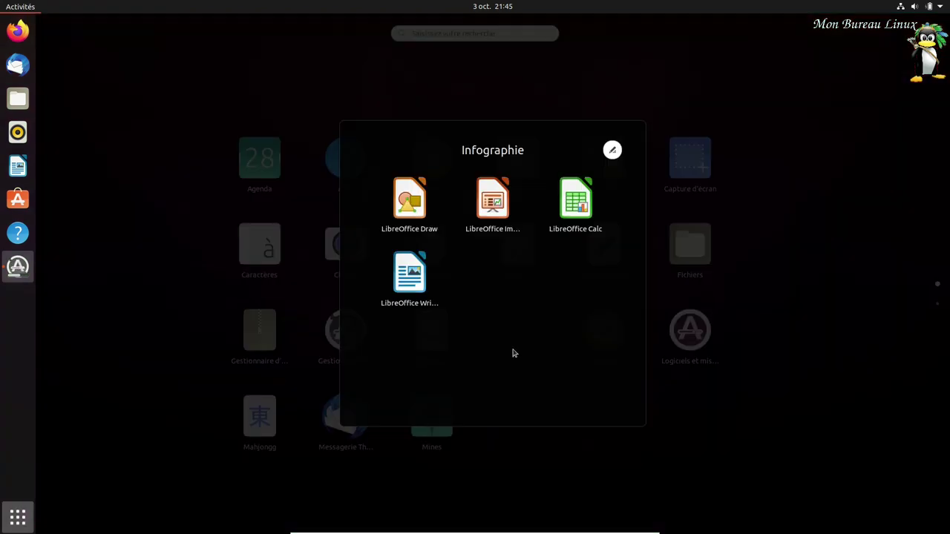
{"action": "left_click_drag", "start_coordinate": [633, 252], "coordinate": [722, 253]}
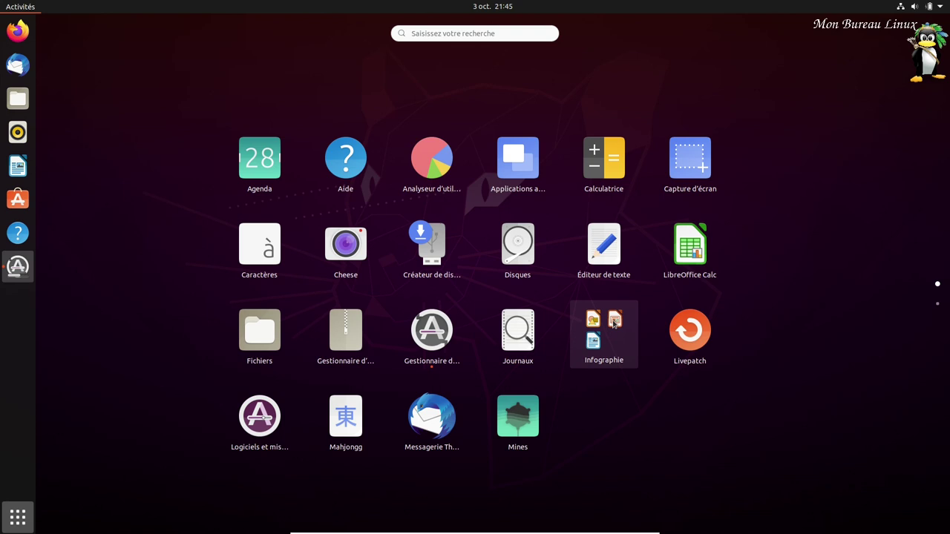
{"action": "left_click", "coordinate": [614, 325]}
{"action": "left_click_drag", "start_coordinate": [573, 200], "coordinate": [678, 430]}
{"action": "left_click_drag", "start_coordinate": [600, 212], "coordinate": [824, 346]}
{"action": "left_click", "coordinate": [603, 331]}
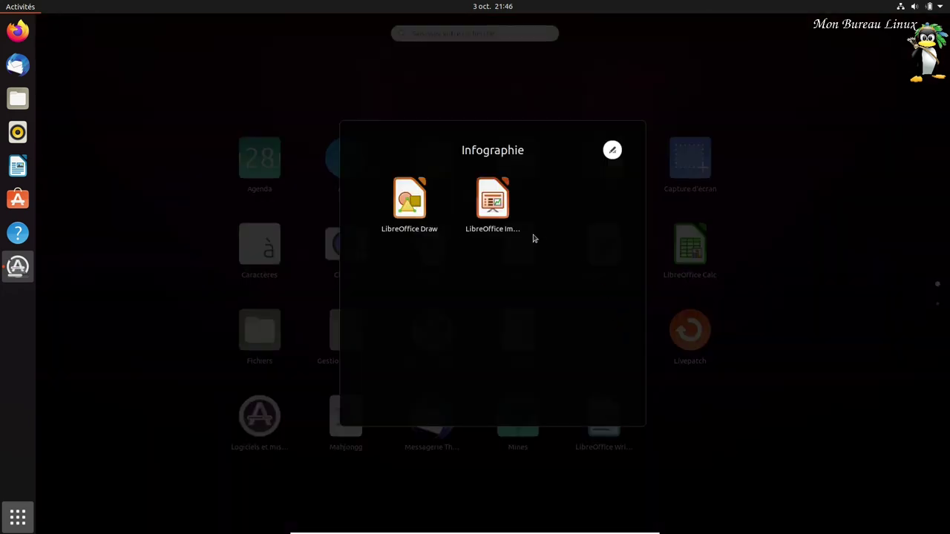
{"action": "mouse_move", "coordinate": [492, 207]}
{"action": "left_mouse_down"}
{"action": "mouse_move", "coordinate": [787, 367]}
{"action": "mouse_move", "coordinate": [813, 369]}
{"action": "left_mouse_up"}
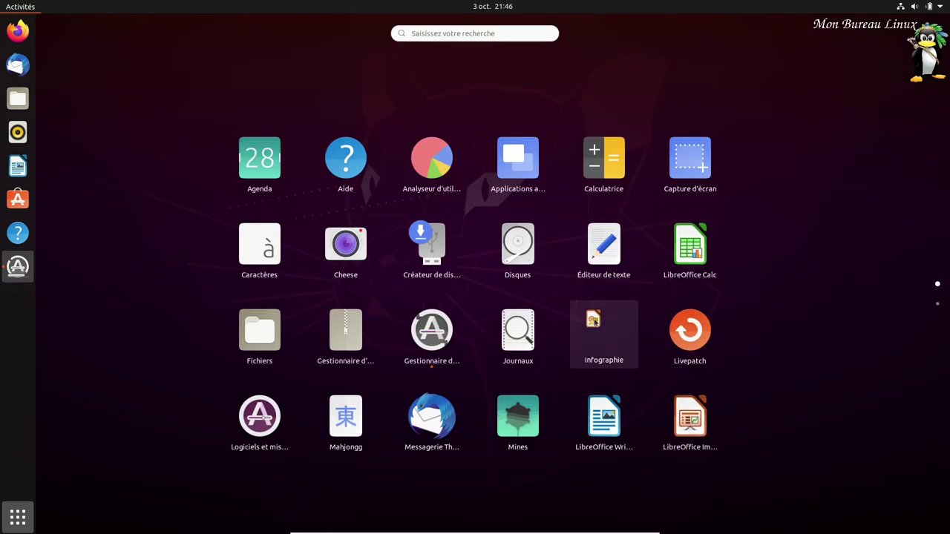
{"action": "left_click", "coordinate": [598, 324]}
{"action": "mouse_move", "coordinate": [410, 199]}
{"action": "left_mouse_down"}
{"action": "mouse_move", "coordinate": [838, 356]}
{"action": "mouse_move", "coordinate": [824, 346]}
{"action": "left_mouse_up"}
- Browse the app grid pages and bring the Gestionnaire de mises à jour window forward
{"action": "scroll", "coordinate": [726, 419], "scroll_direction": "down", "scroll_amount": 1}
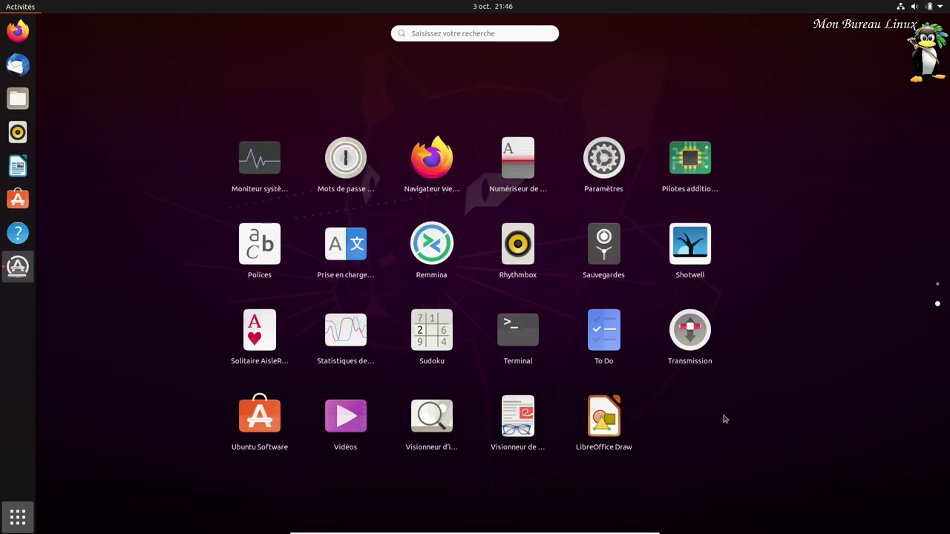
{"action": "scroll", "coordinate": [725, 420], "scroll_direction": "up", "scroll_amount": 1}
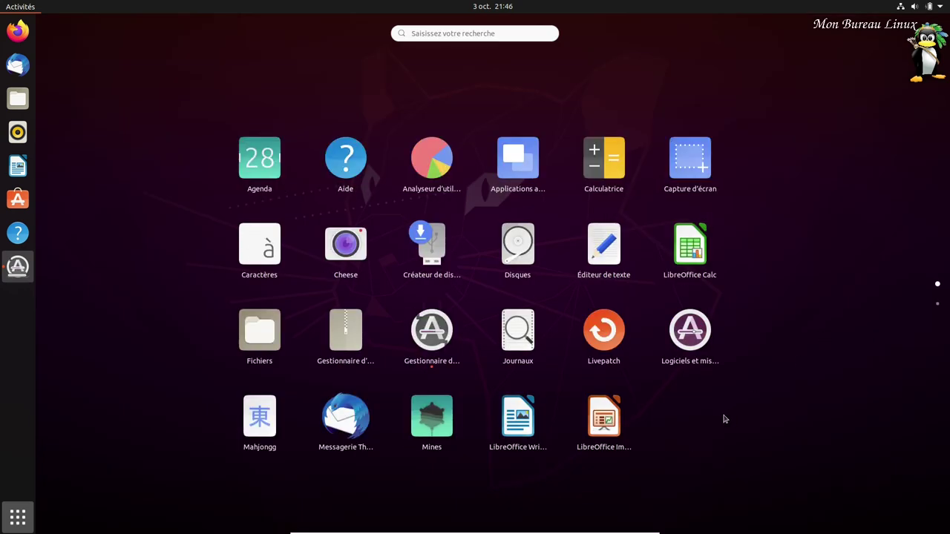
{"action": "scroll", "coordinate": [724, 414], "scroll_direction": "down", "scroll_amount": 1}
{"action": "scroll", "coordinate": [725, 415], "scroll_direction": "up", "scroll_amount": 1}
{"action": "left_click", "coordinate": [18, 266]}
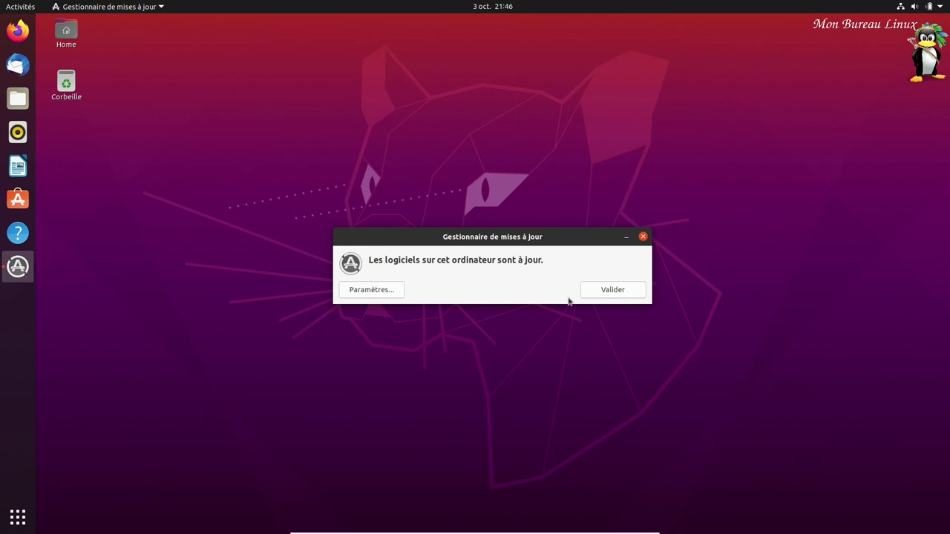
- Dismiss the up-to-date notice with Valider and launch Ubuntu Software from the dock
{"action": "left_click", "coordinate": [598, 290]}
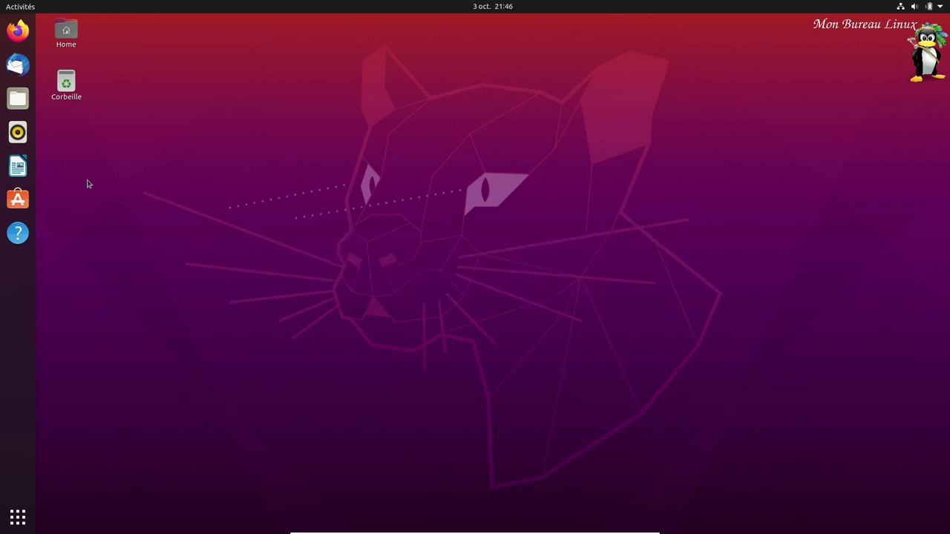
{"action": "left_click", "coordinate": [24, 205]}
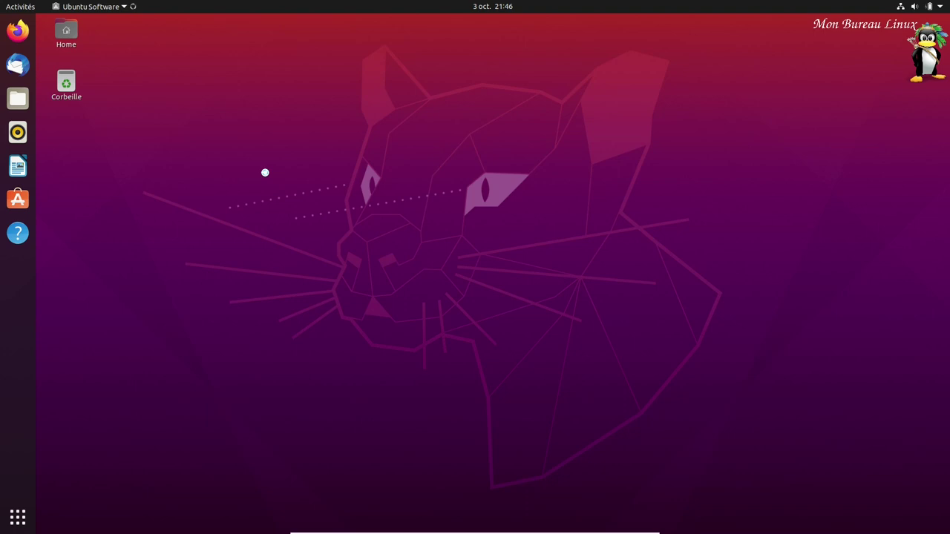
- Update all, starting the gnome-3-34-1804 install after authenticating with the account password
{"action": "left_click", "coordinate": [66, 30]}
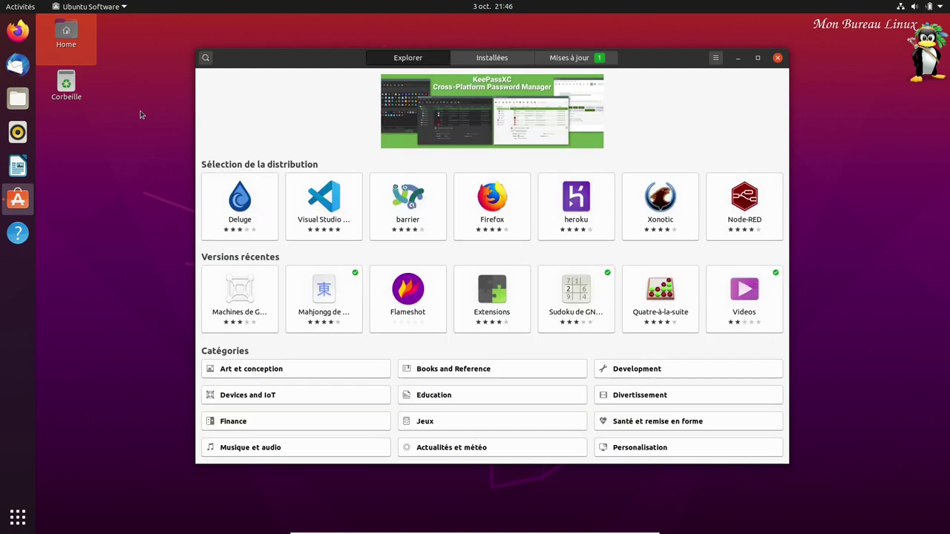
{"action": "left_click", "coordinate": [485, 59]}
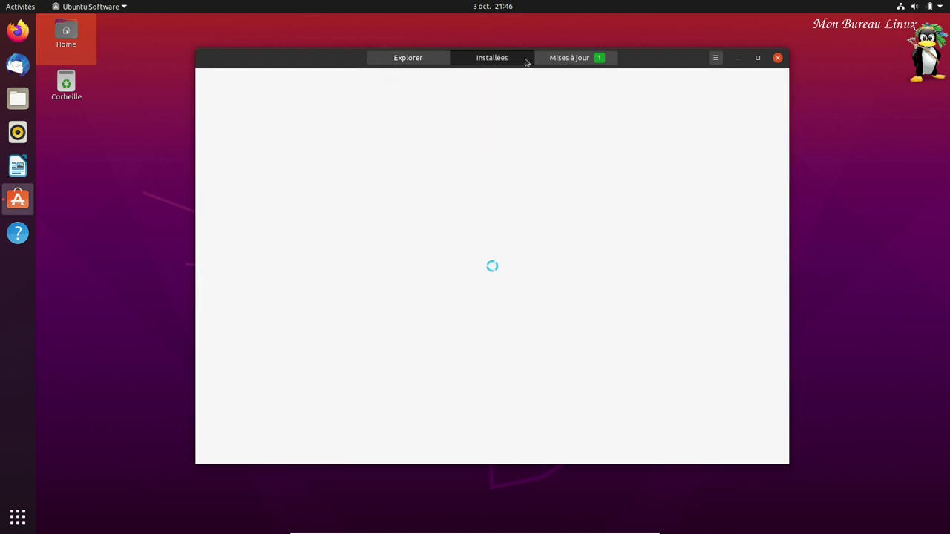
{"action": "left_click", "coordinate": [565, 58]}
{"action": "left_click", "coordinate": [647, 90]}
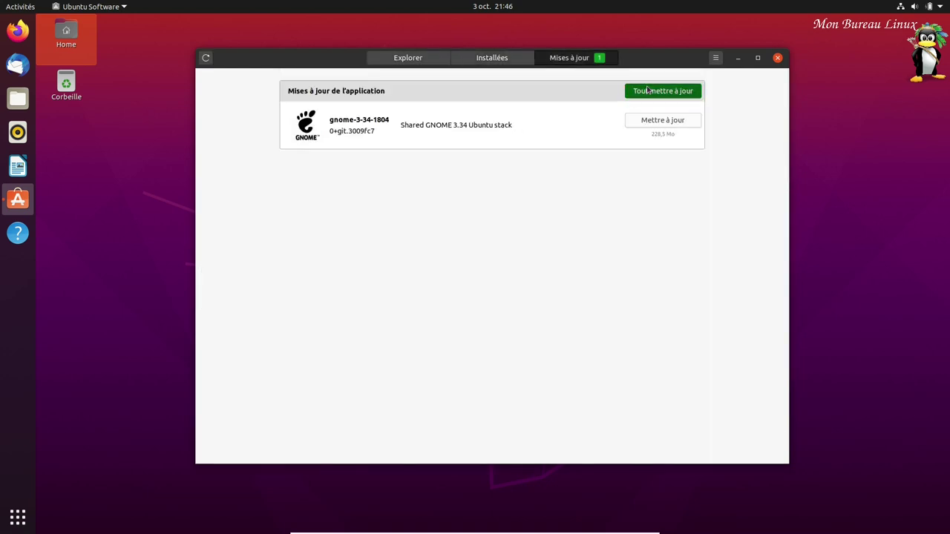
{"action": "type", "text": "••••"}
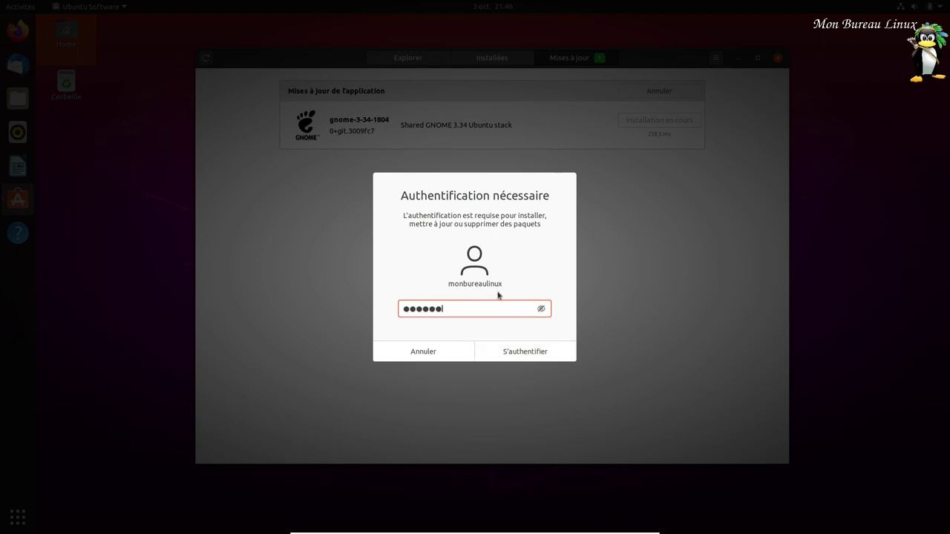
{"action": "key", "text": "Return"}
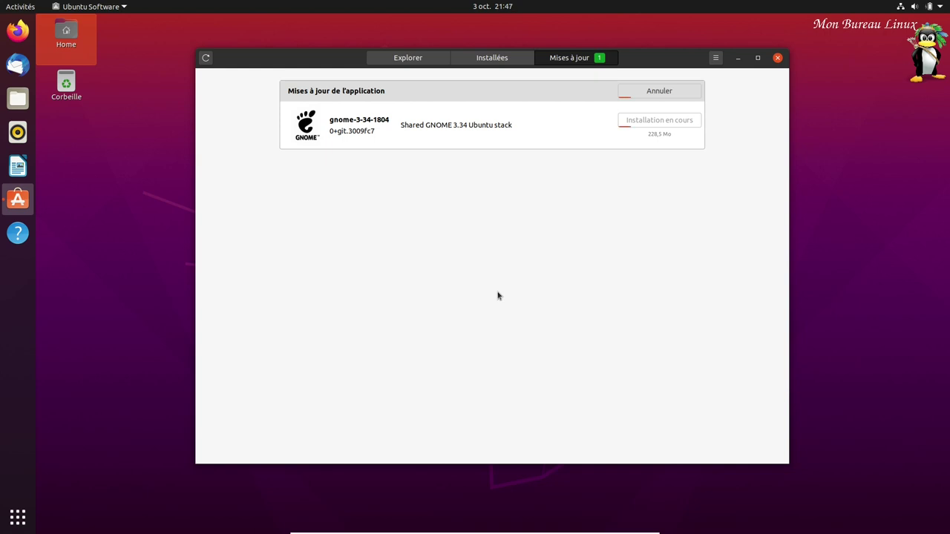
- Open the home folder and review the Vidéos folder's general, Permissions and Partage réseau local properties
{"action": "double_click", "coordinate": [68, 36]}
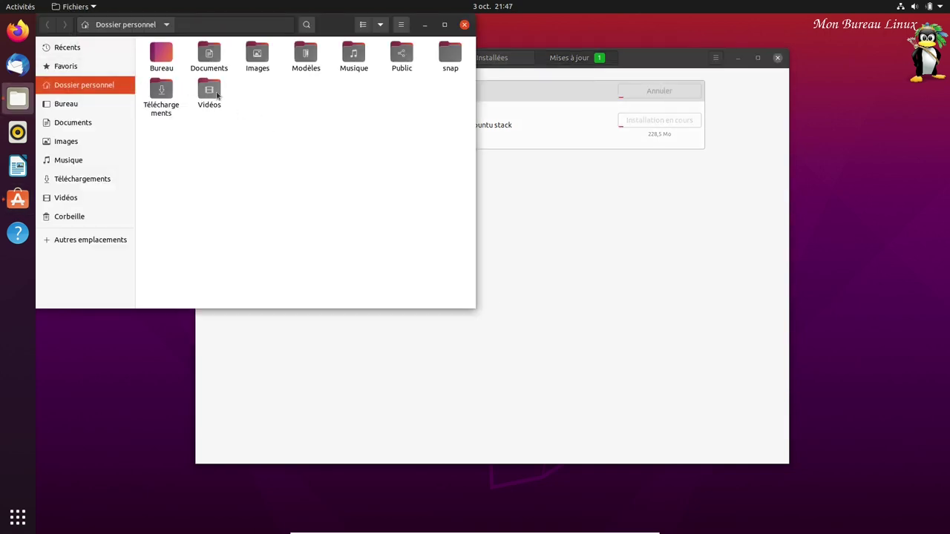
{"action": "right_click", "coordinate": [218, 95]}
{"action": "left_click", "coordinate": [282, 294]}
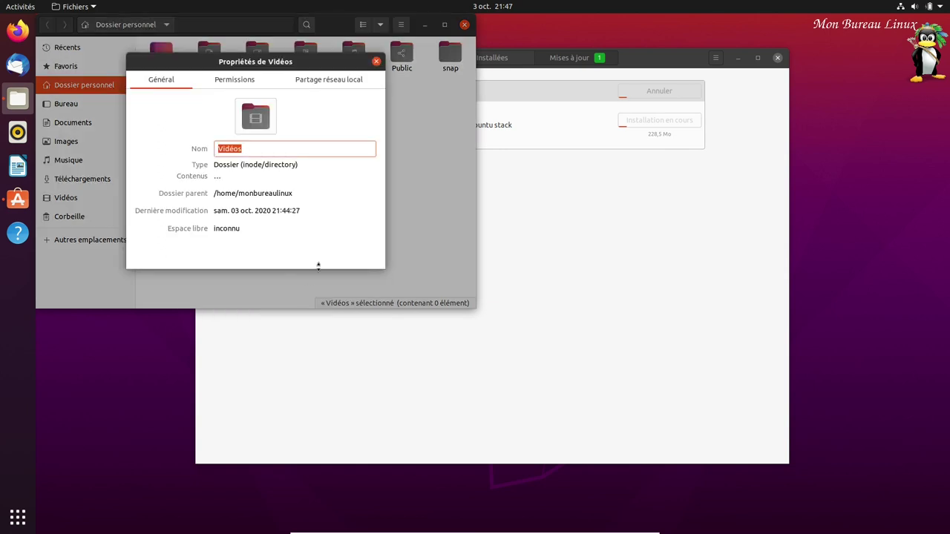
{"action": "left_click", "coordinate": [230, 82]}
{"action": "left_click", "coordinate": [319, 80]}
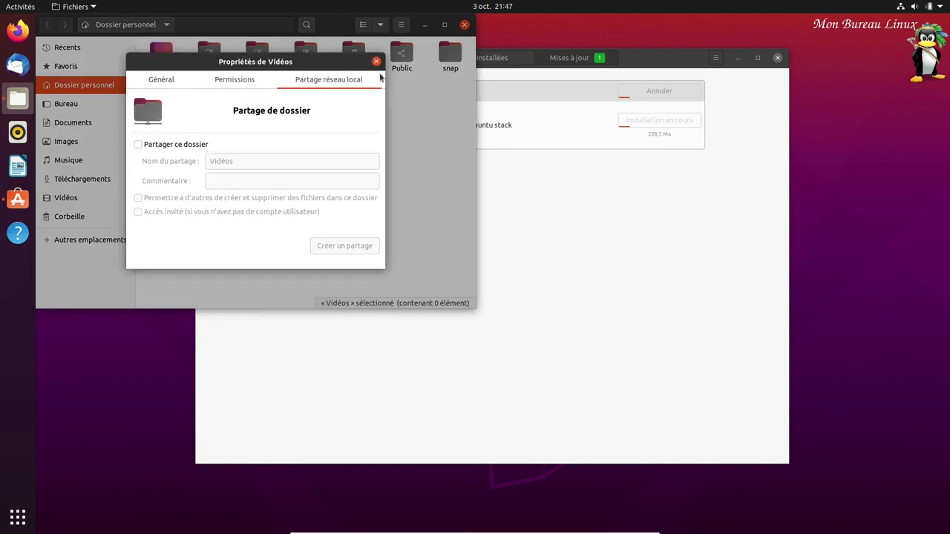
{"action": "left_click", "coordinate": [233, 86]}
{"action": "left_click", "coordinate": [161, 83]}
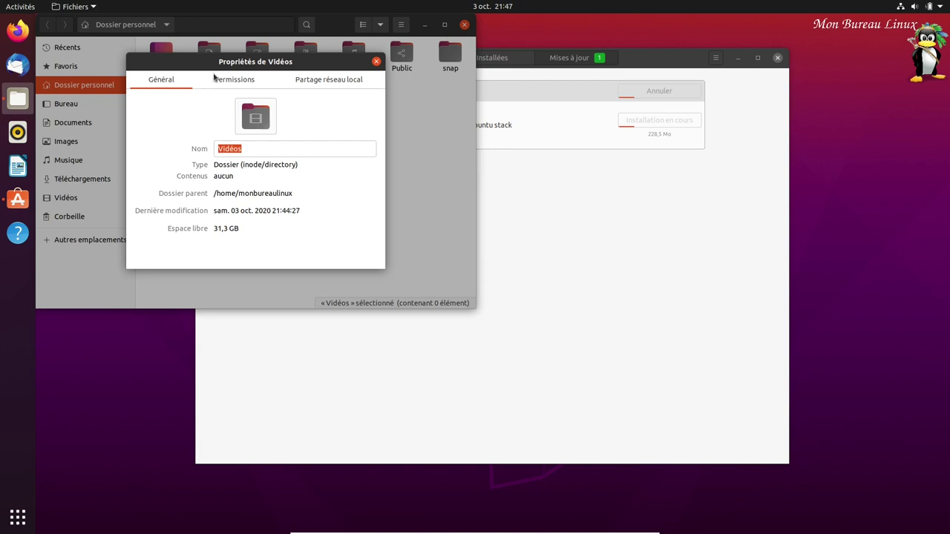
{"action": "left_click", "coordinate": [376, 61]}
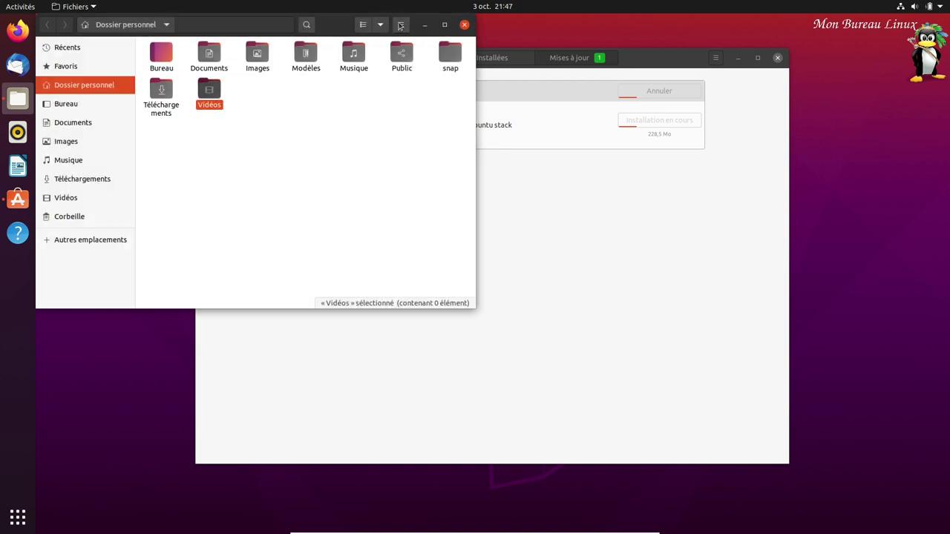
{"action": "left_click", "coordinate": [400, 26]}
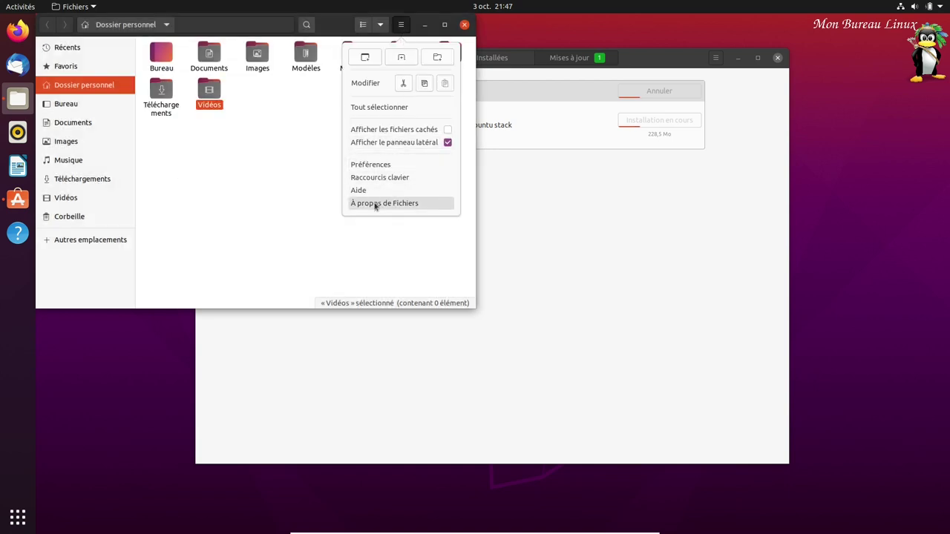
- View À propos de Fichiers, then close the About dialog and the Files window
{"action": "left_click", "coordinate": [375, 204]}
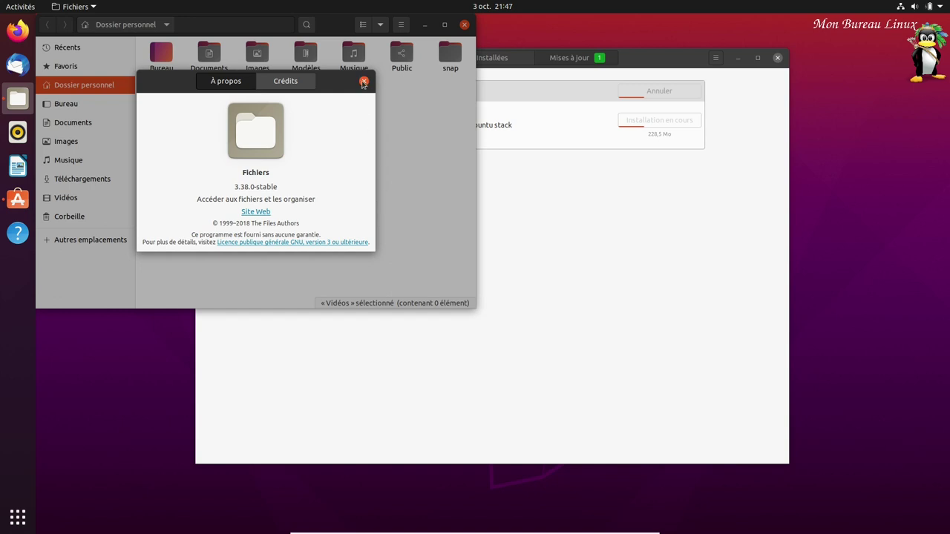
{"action": "left_click", "coordinate": [363, 82]}
{"action": "left_click", "coordinate": [464, 25]}
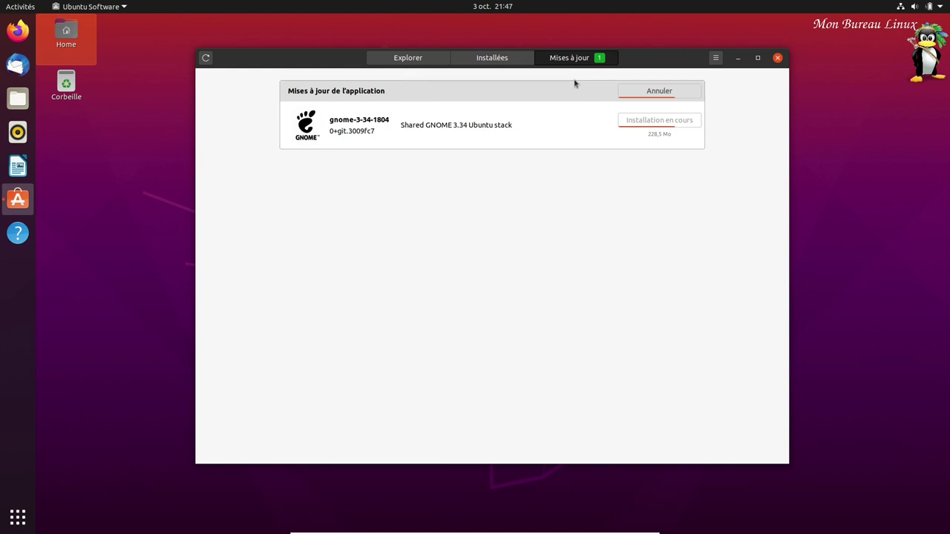
{"action": "right_click", "coordinate": [104, 165]}
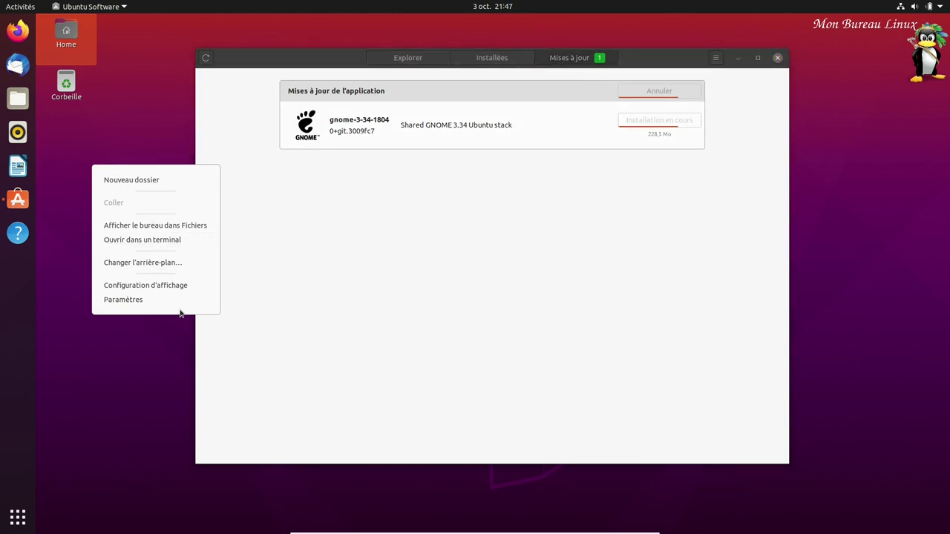
{"action": "left_click", "coordinate": [110, 287]}
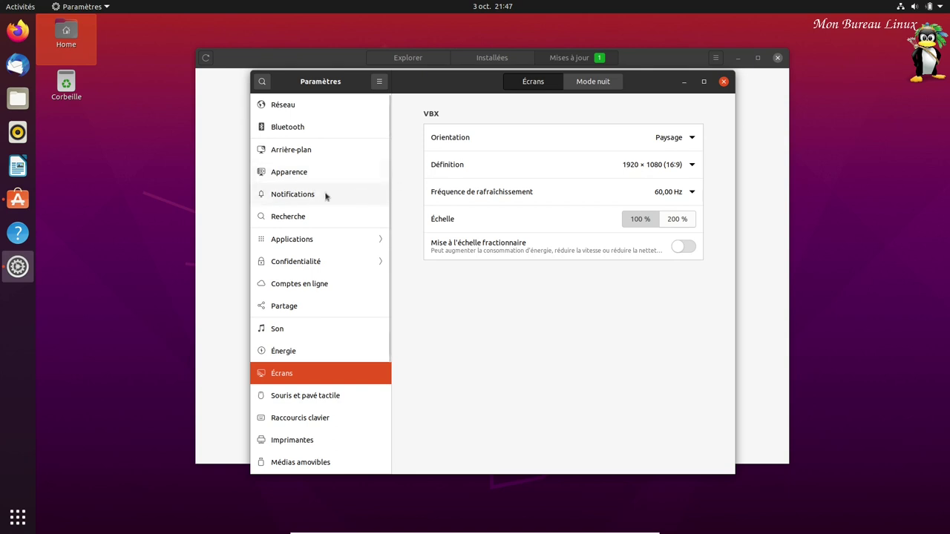
{"action": "left_click", "coordinate": [310, 159]}
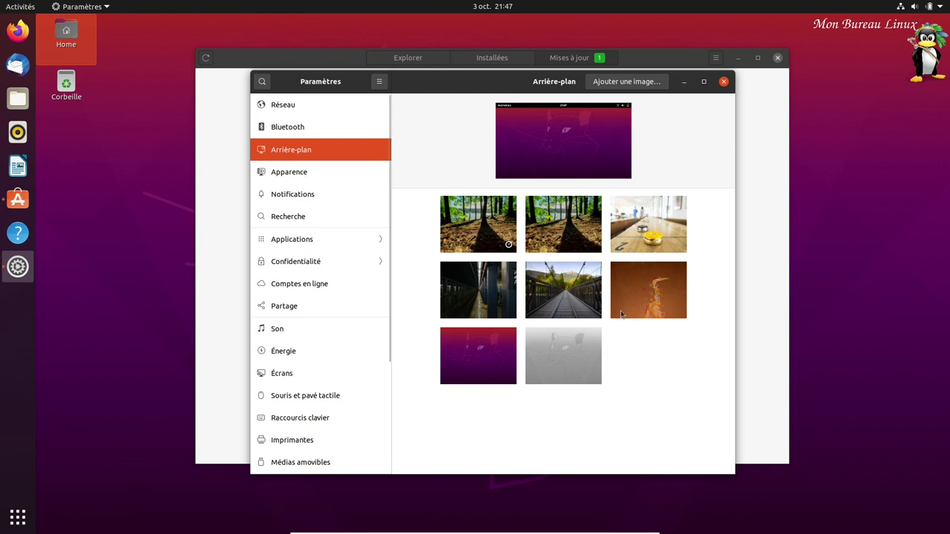
{"action": "left_click", "coordinate": [724, 82]}
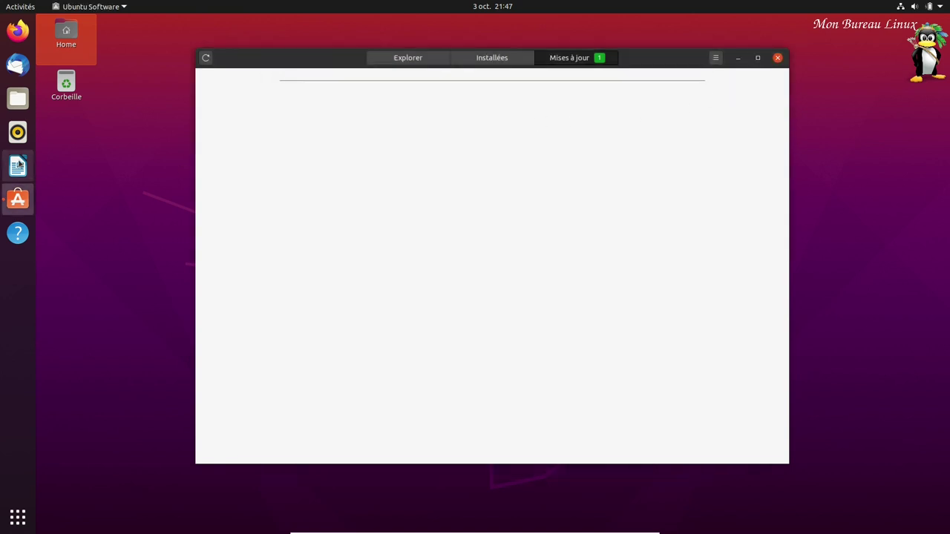
- Add Terminal from Utilitaires to the dock favourites and launch Moniteur système
{"action": "left_click", "coordinate": [18, 518]}
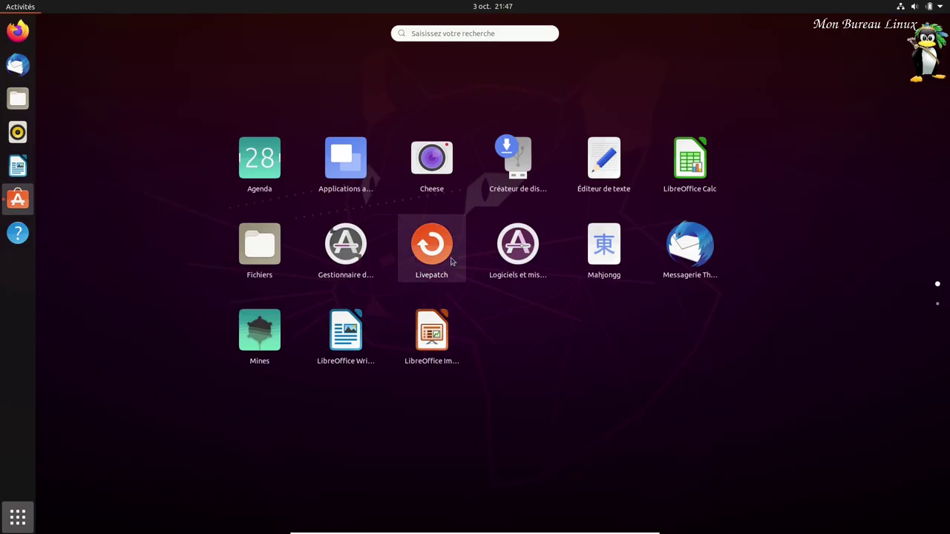
{"action": "scroll", "coordinate": [572, 371], "scroll_direction": "down", "scroll_amount": 1}
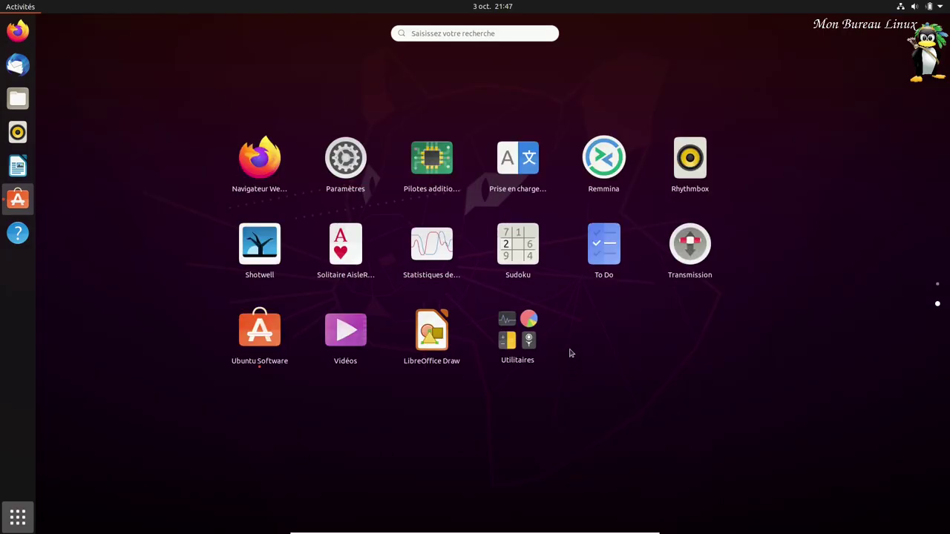
{"action": "left_click", "coordinate": [485, 342]}
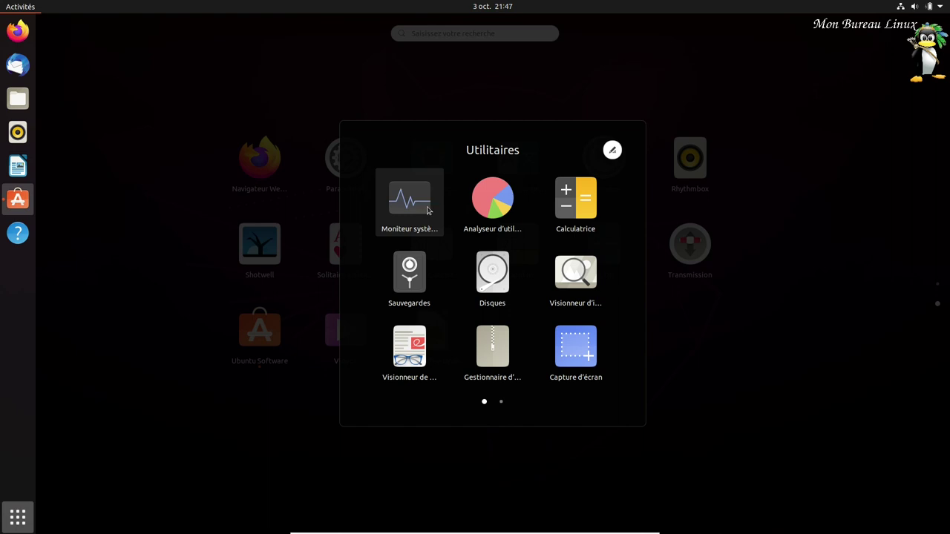
{"action": "scroll", "coordinate": [492, 245], "scroll_direction": "down", "scroll_amount": 1}
{"action": "right_click", "coordinate": [494, 219]}
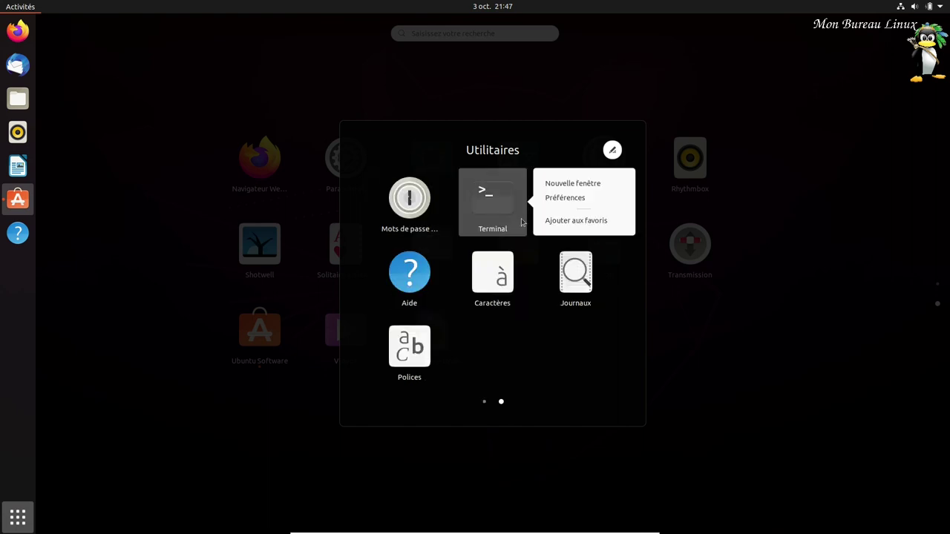
{"action": "left_click", "coordinate": [594, 221]}
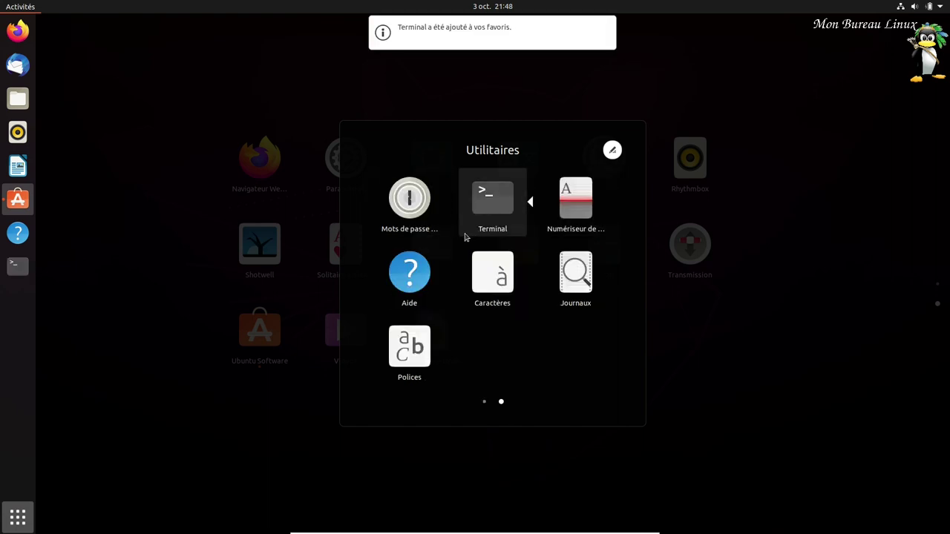
{"action": "scroll", "coordinate": [453, 234], "scroll_direction": "up", "scroll_amount": 1}
{"action": "left_click", "coordinate": [410, 201]}
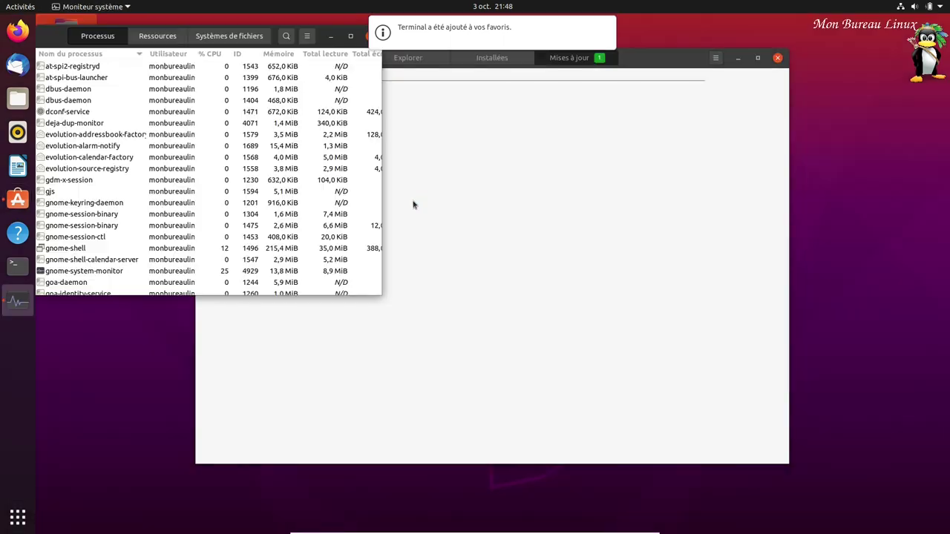
- Review the Ressources graphs and Systèmes de fichiers disk usage, then close System Monitor
{"action": "left_click", "coordinate": [159, 39]}
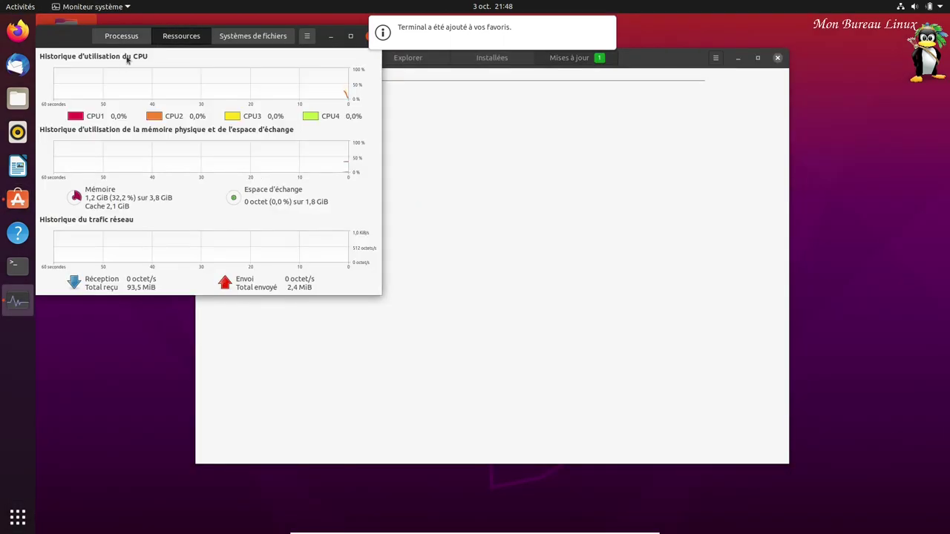
{"action": "left_click", "coordinate": [254, 40]}
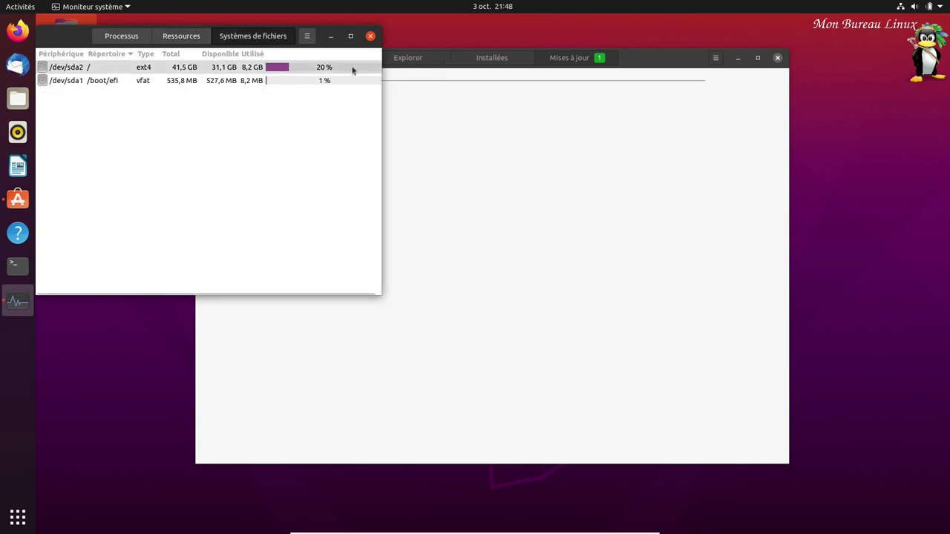
{"action": "left_click", "coordinate": [370, 36]}
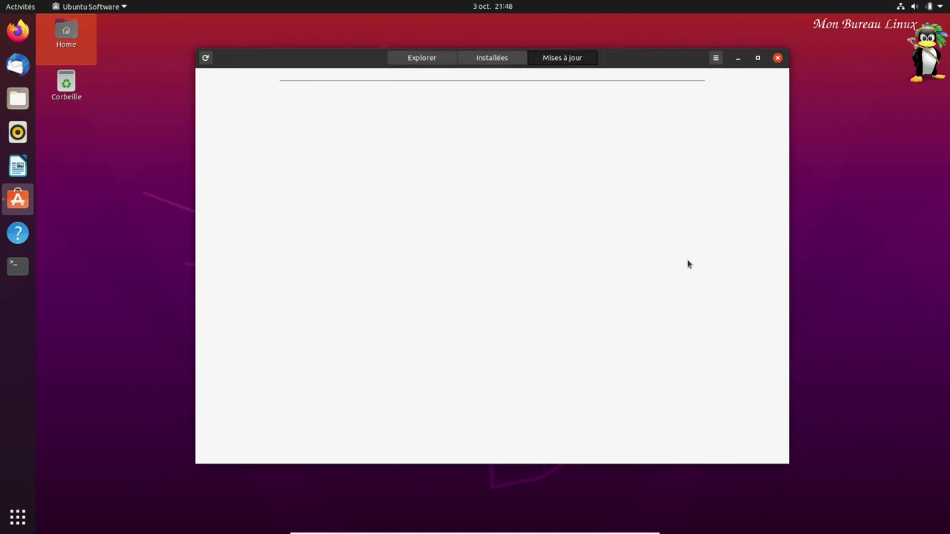
- Install neofetch in a new Terminal via the suggested 'sudo apt install neofetch' command
{"action": "left_click", "coordinate": [18, 272]}
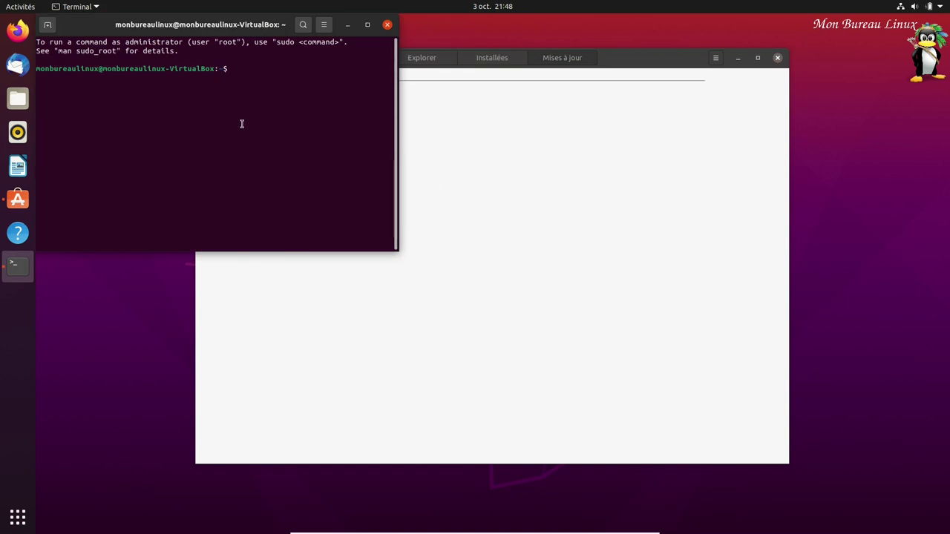
{"action": "type", "text": "neofetch"}
{"action": "key", "text": "Return"}
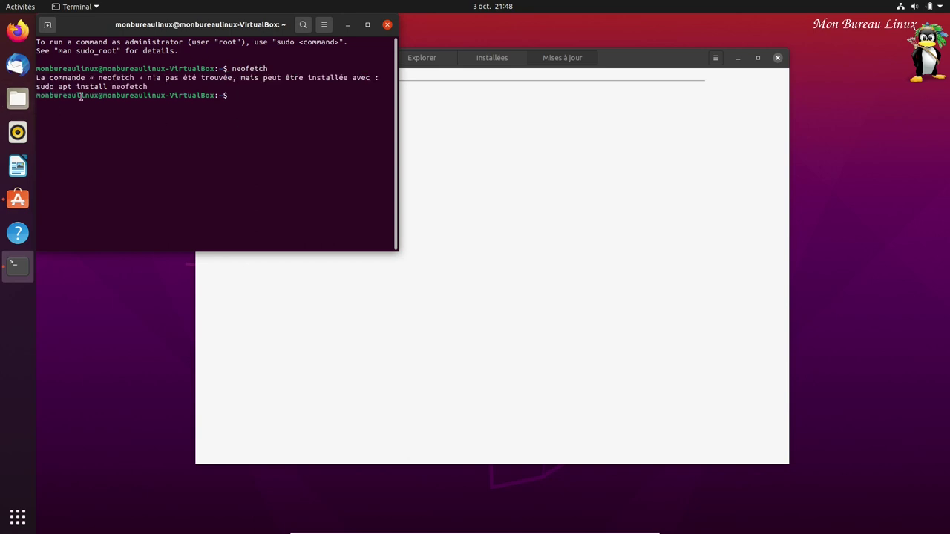
{"action": "triple_click", "coordinate": [83, 88]}
{"action": "middle_click", "coordinate": [165, 145]}
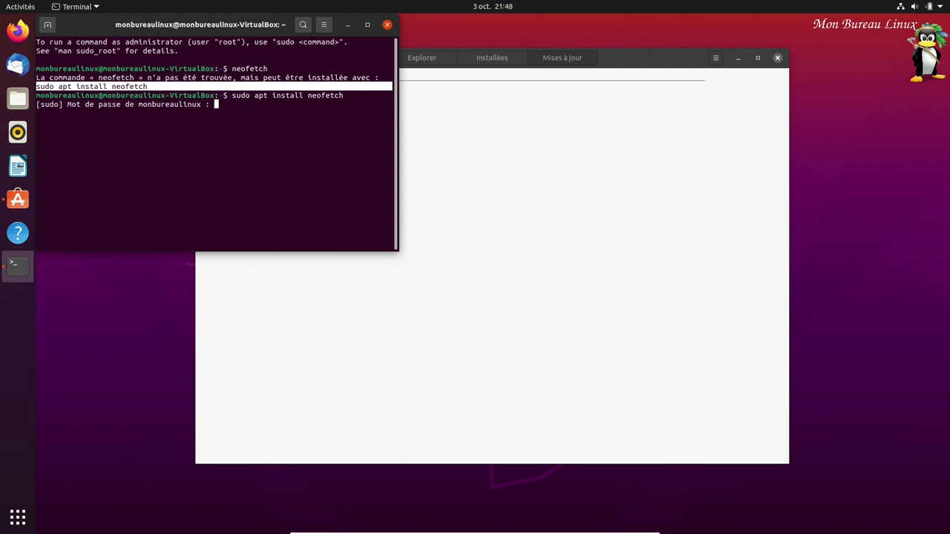
{"action": "key", "text": "Return"}
{"action": "key", "text": "Return"}
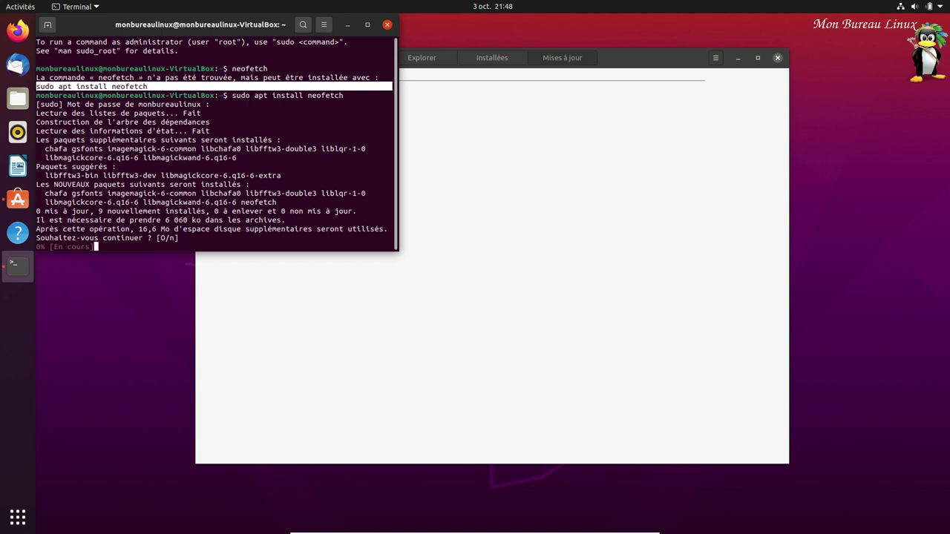
- Minimize the terminal, bring it back, and maximize it to fill the screen
{"action": "left_click", "coordinate": [348, 24]}
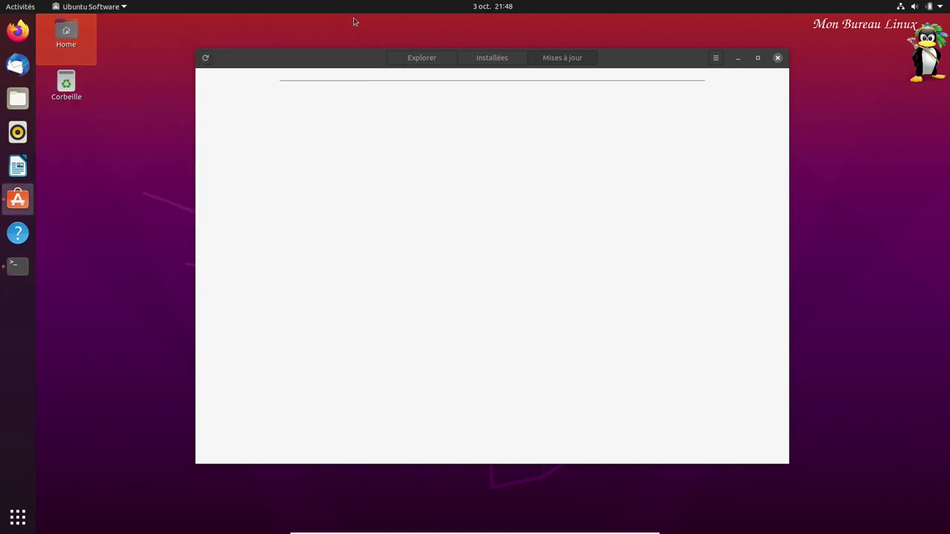
{"action": "left_click", "coordinate": [18, 264]}
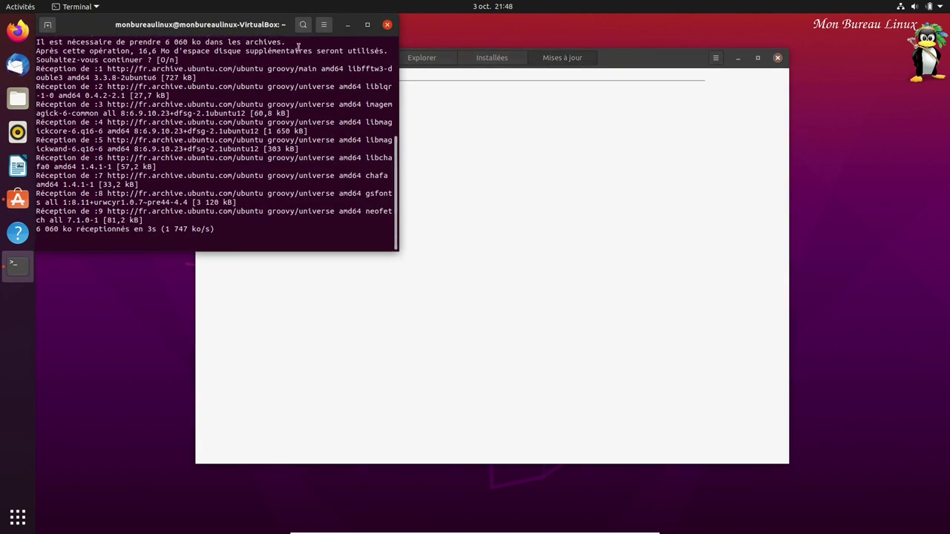
{"action": "double_click", "coordinate": [277, 24]}
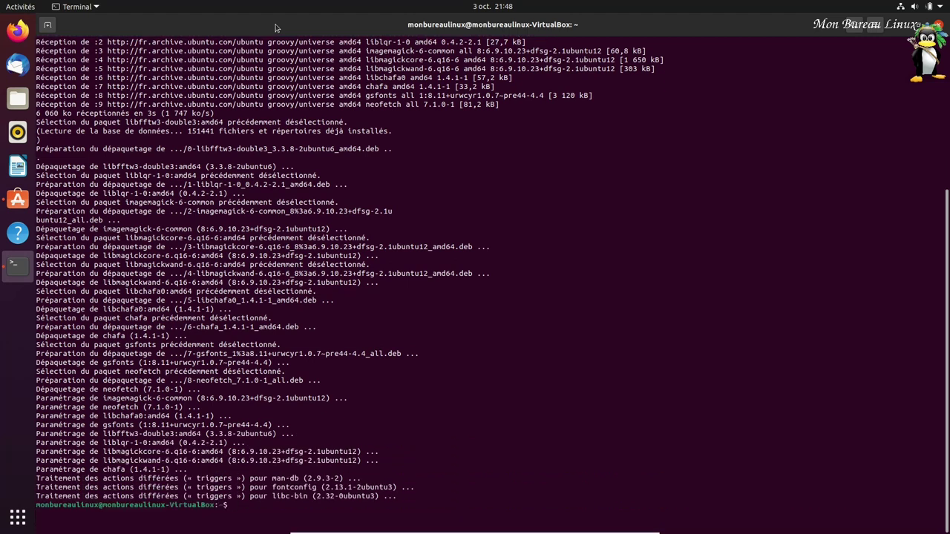
- Run neofetch, snap list and snap to view system info, installed snaps and snap help
{"action": "type", "text": "neofetch"}
{"action": "key", "text": "Return"}
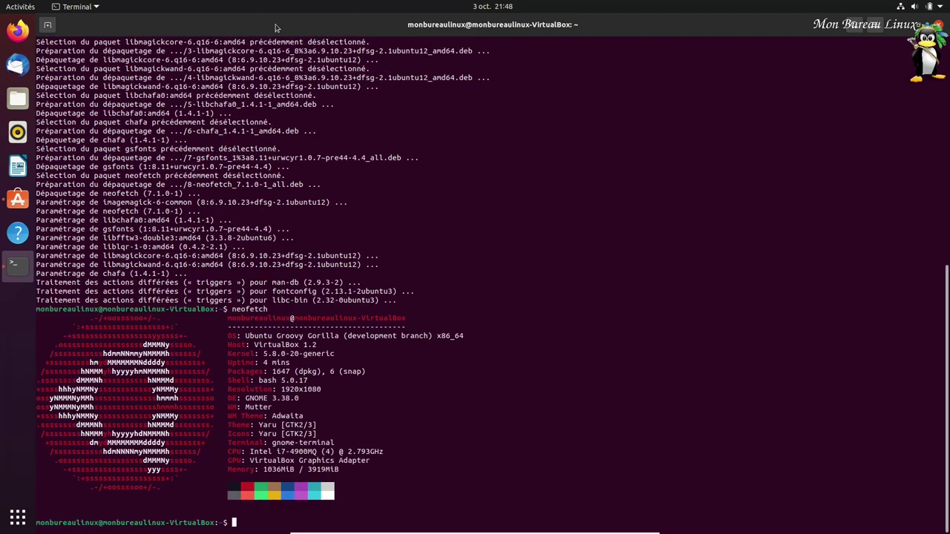
{"action": "type", "text": "snap list"}
{"action": "key", "text": "Return"}
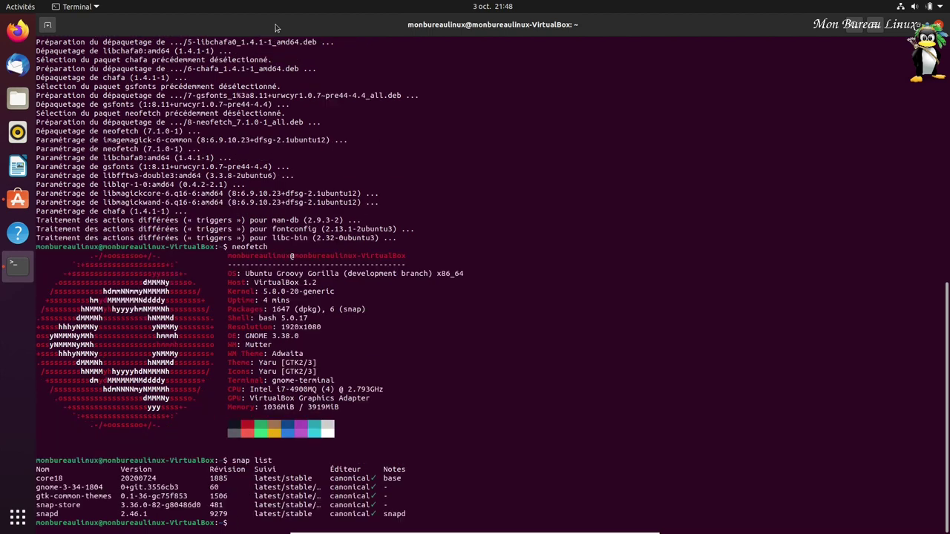
{"action": "type", "text": "snap"}
{"action": "key", "text": "Return"}
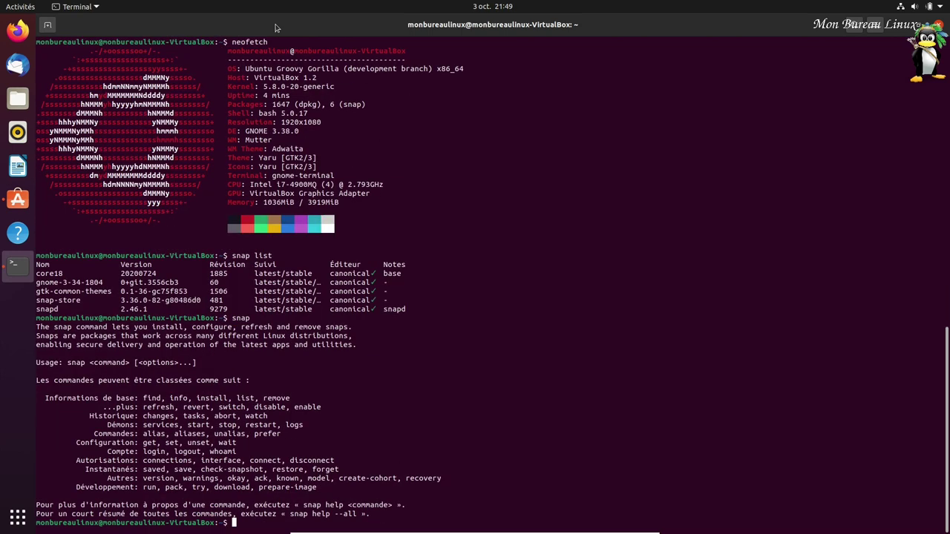
- Check 'snap version' and 'lsb_release -a' confirming Ubuntu 20.10 groovy, then type exit
{"action": "type", "text": "snap version"}
{"action": "key", "text": "Return"}
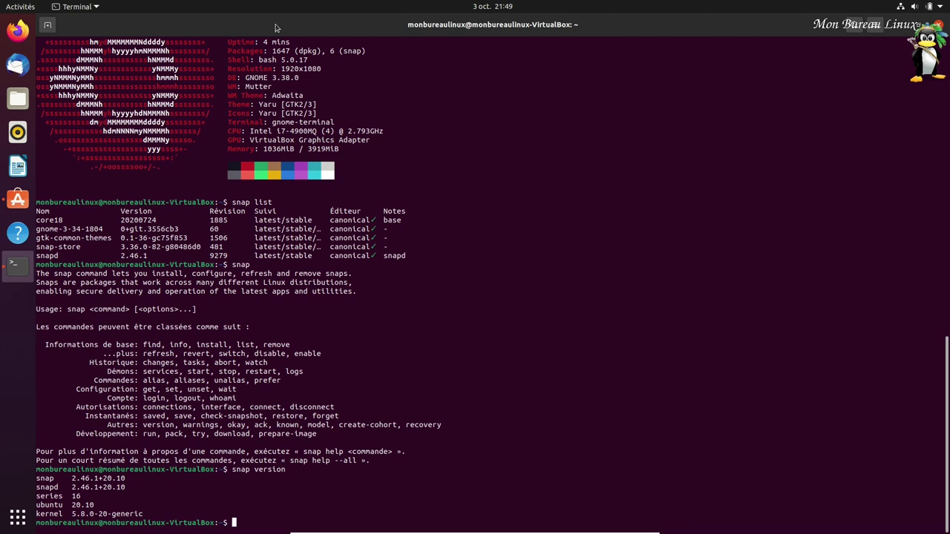
{"action": "type", "text": "lsb_release -a"}
{"action": "key", "text": "Return"}
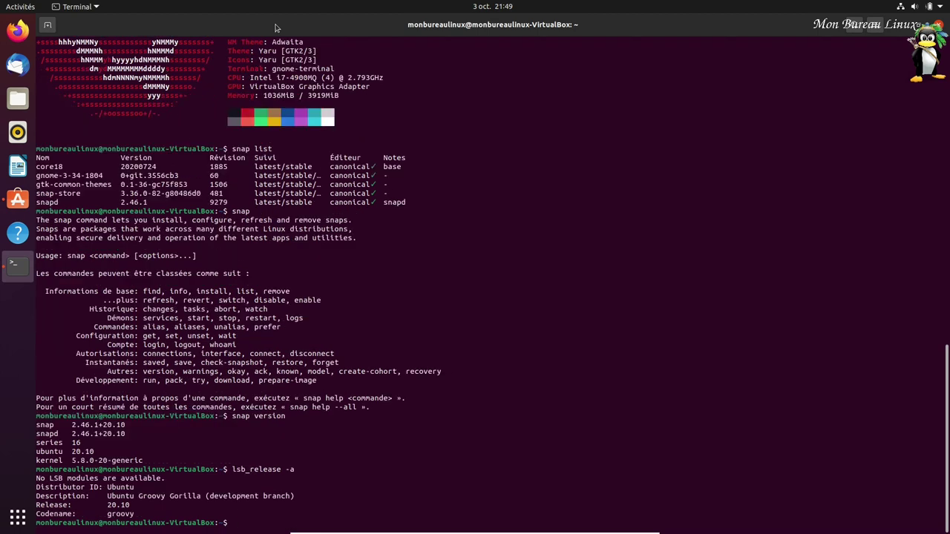
{"action": "type", "text": "exit"}
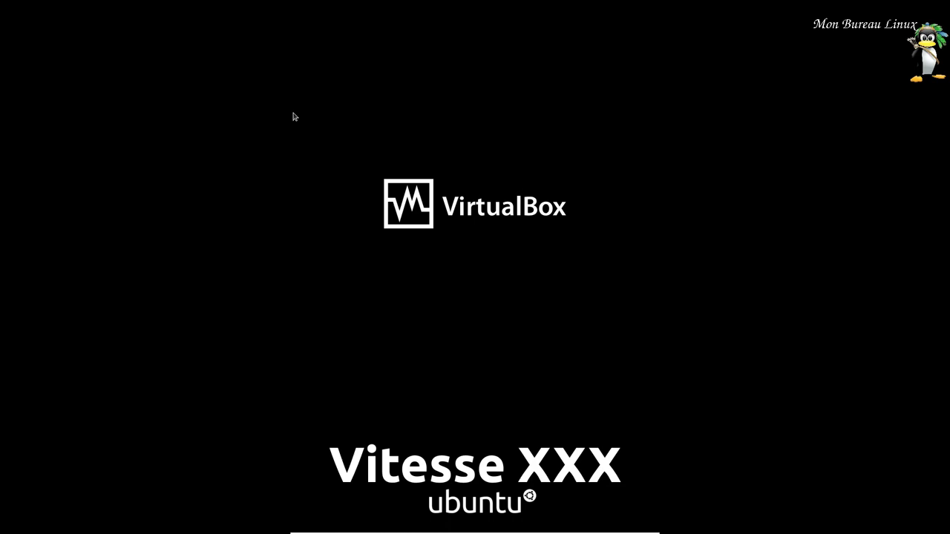
- Log back in with the account password and run neofetch in Terminal, showing 28 secs uptime
{"action": "type", "text": "****"}
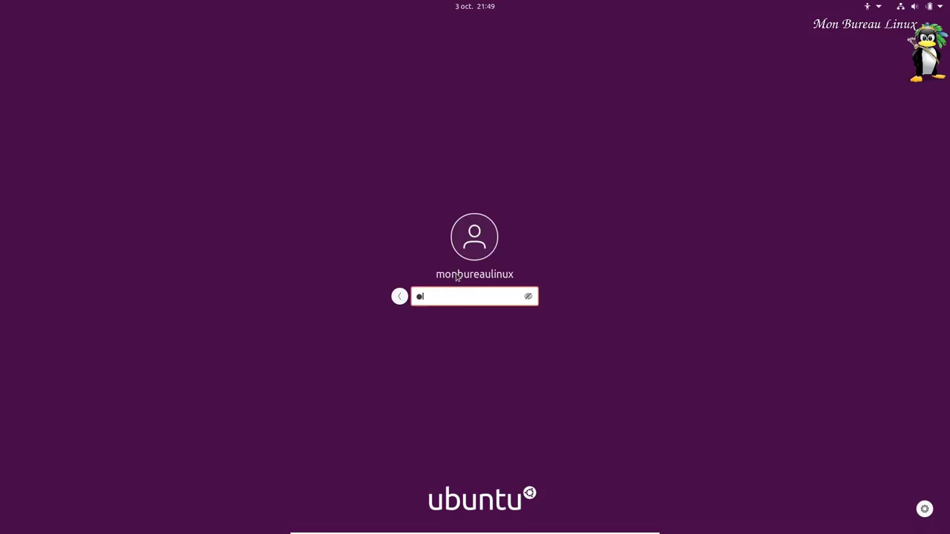
{"action": "type", "text": "****"}
{"action": "key", "text": "Return"}
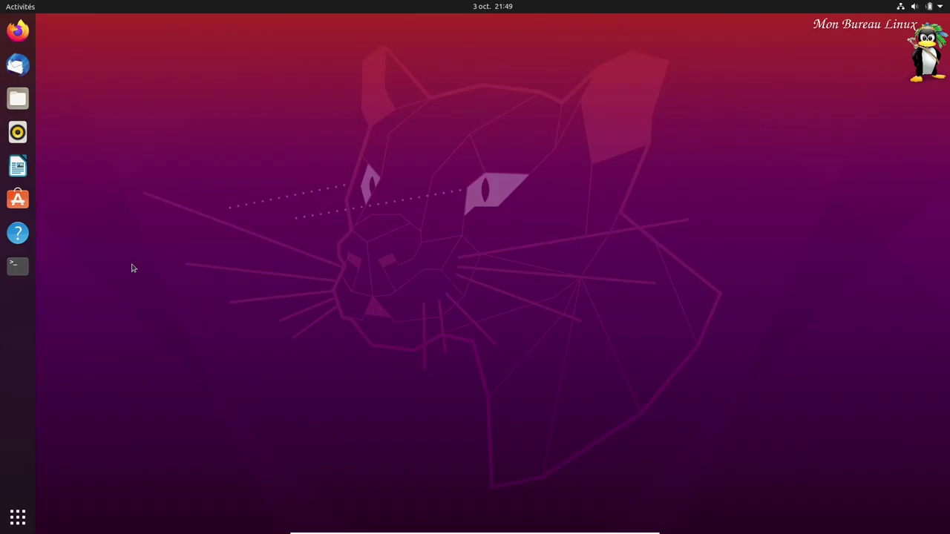
{"action": "left_click", "coordinate": [18, 266]}
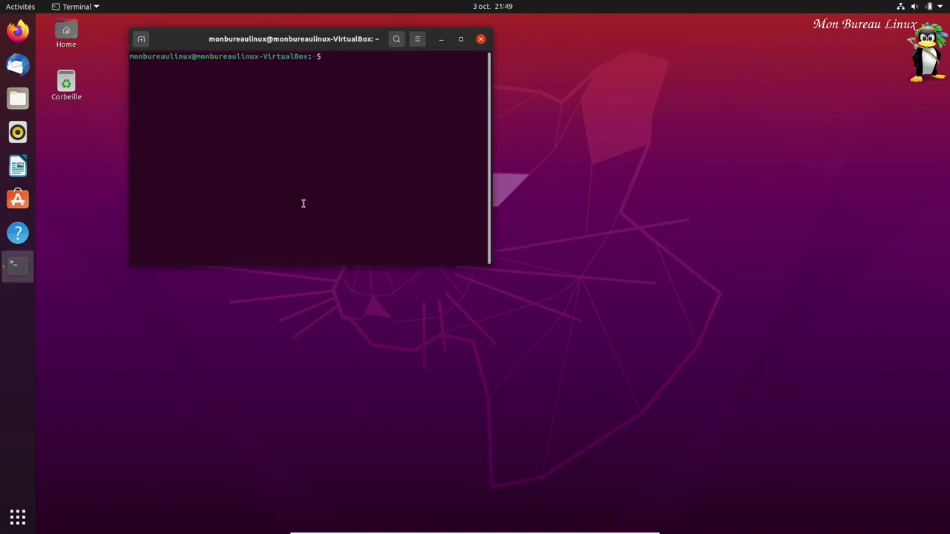
{"action": "type", "text": "neofetch"}
{"action": "key", "text": "Return"}
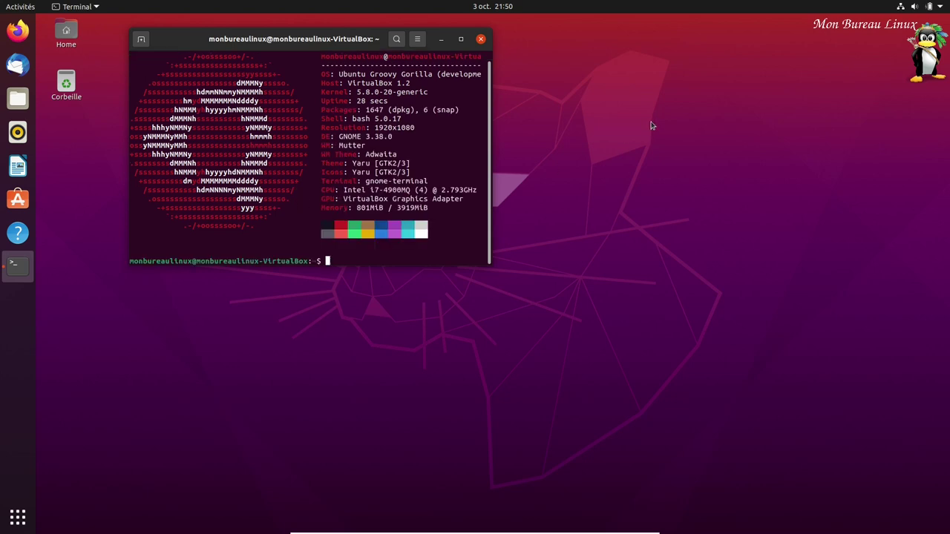
{"action": "left_click", "coordinate": [944, 8]}
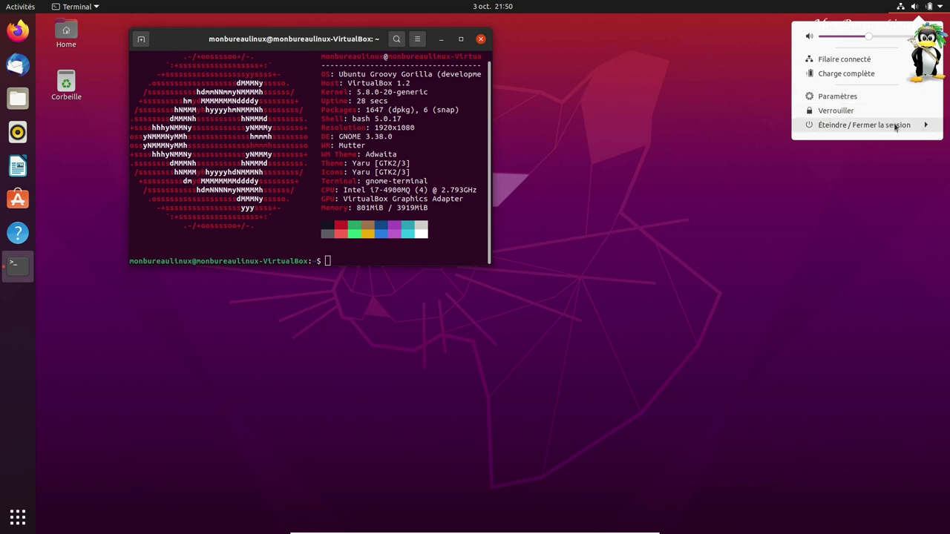
{"action": "left_click", "coordinate": [895, 127]}
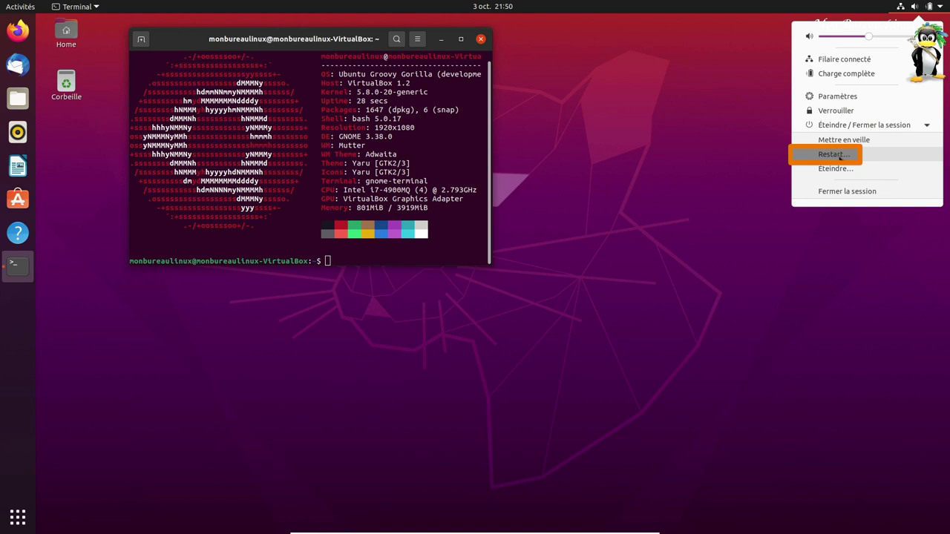
{"action": "left_click", "coordinate": [645, 161]}
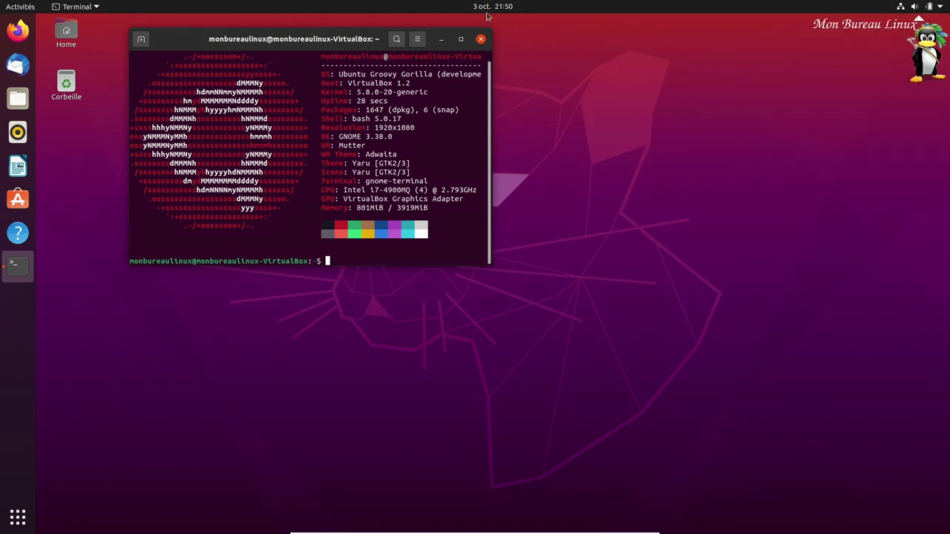
{"action": "left_click", "coordinate": [479, 8]}
{"action": "left_click", "coordinate": [508, 380]}
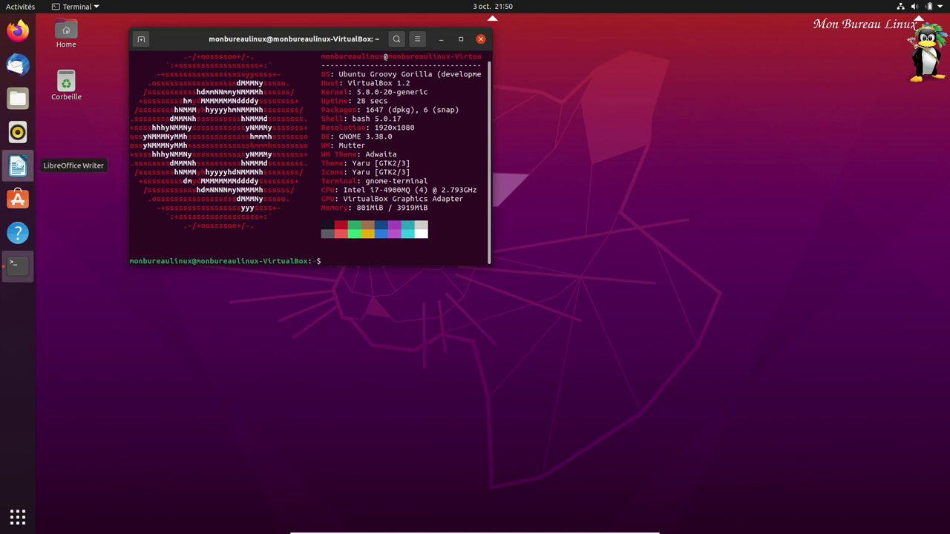
- Launch LibreOffice Writer and view its About box, showing version 7.0.1.2
{"action": "left_click", "coordinate": [18, 166]}
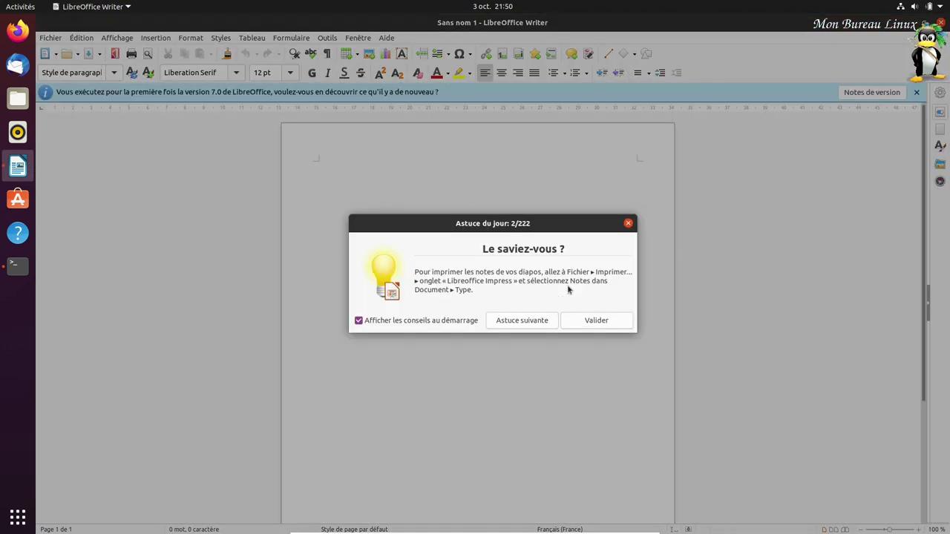
{"action": "left_click", "coordinate": [602, 322]}
{"action": "left_click", "coordinate": [387, 38]}
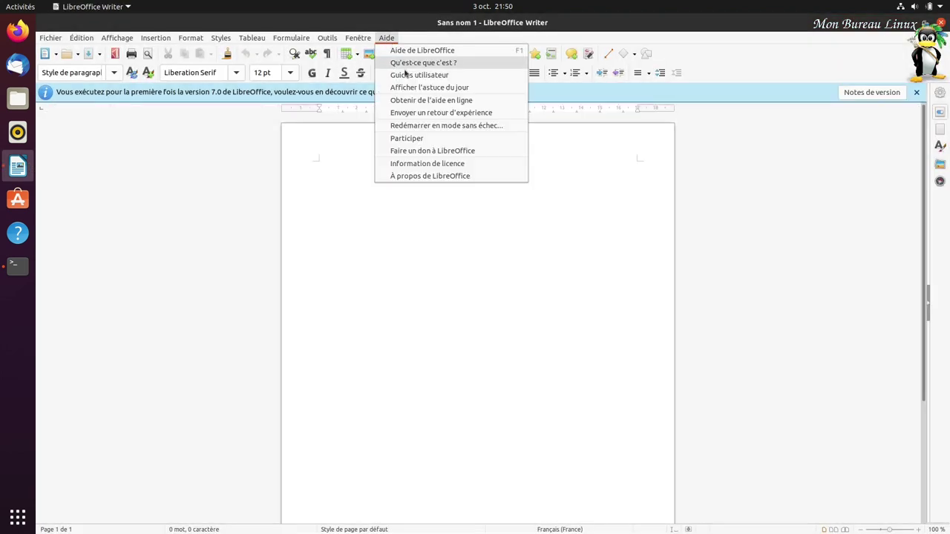
{"action": "left_click", "coordinate": [451, 177]}
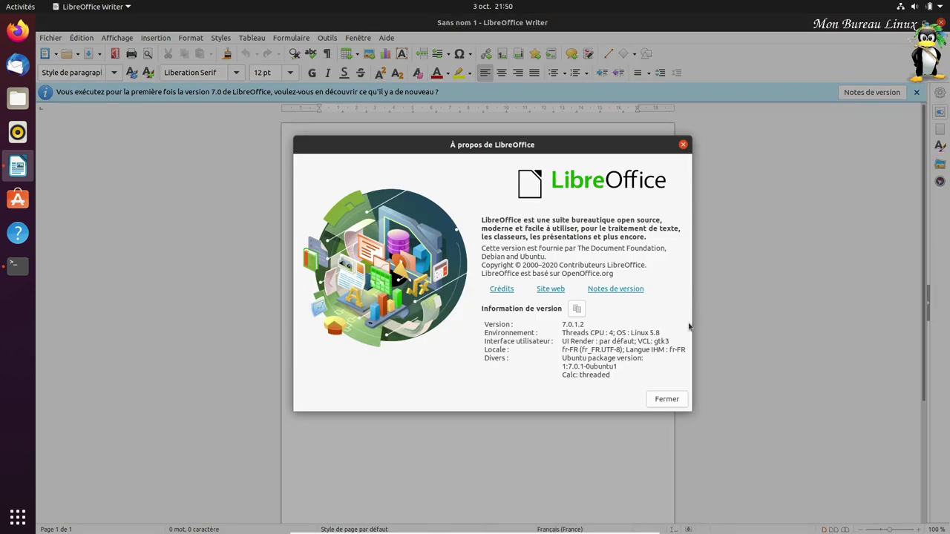
- Close the About box, Writer and the terminal to leave the bare desktop
{"action": "left_click", "coordinate": [667, 401]}
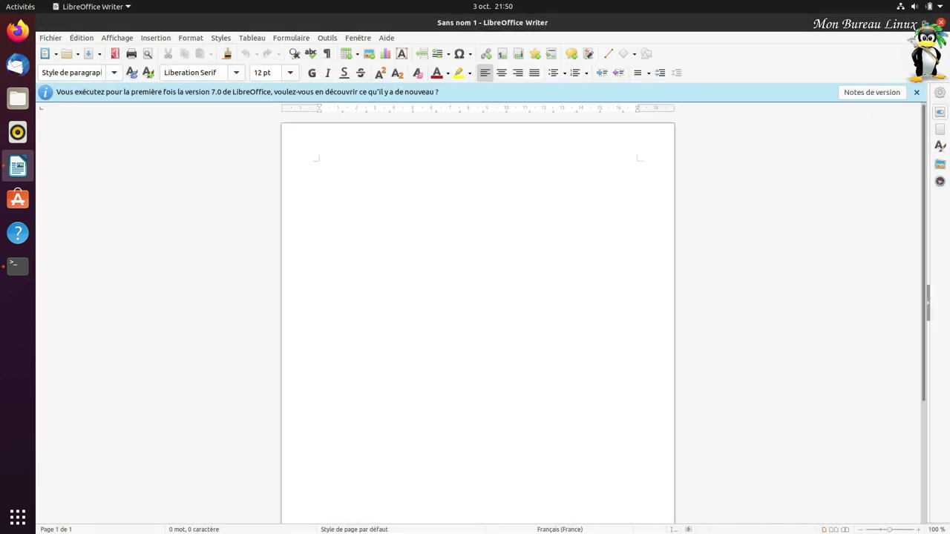
{"action": "left_click", "coordinate": [945, 26]}
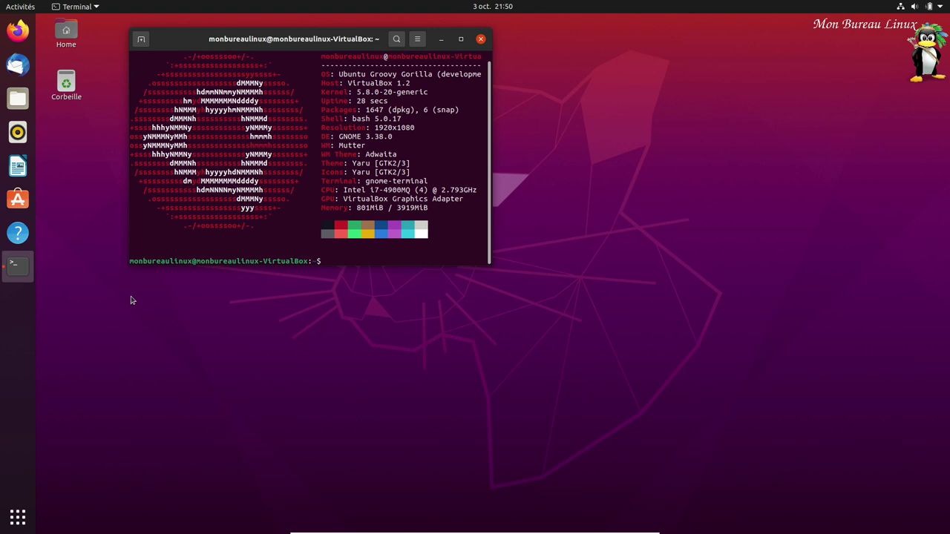
{"action": "left_click", "coordinate": [481, 39]}
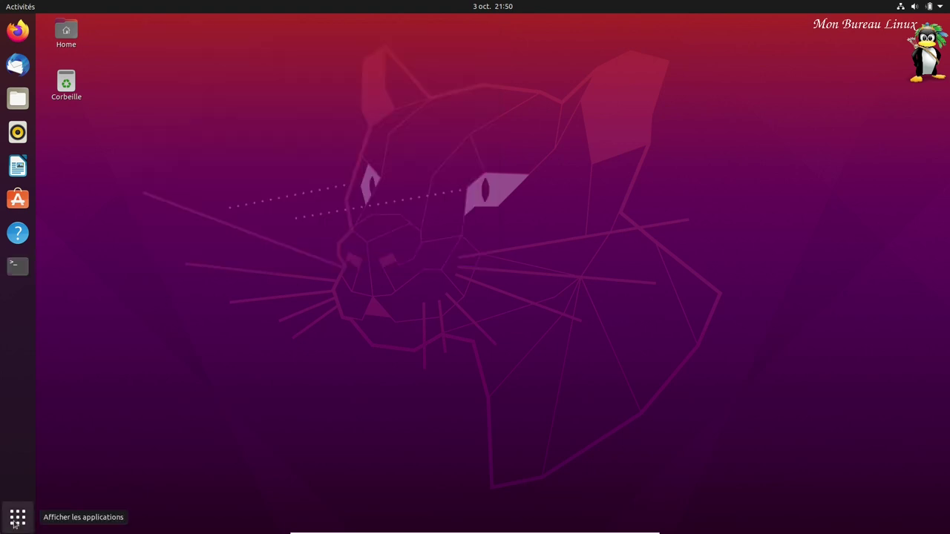
- Move Mahjongg into the empty slot on the first app-grid page
{"action": "left_click", "coordinate": [17, 517]}
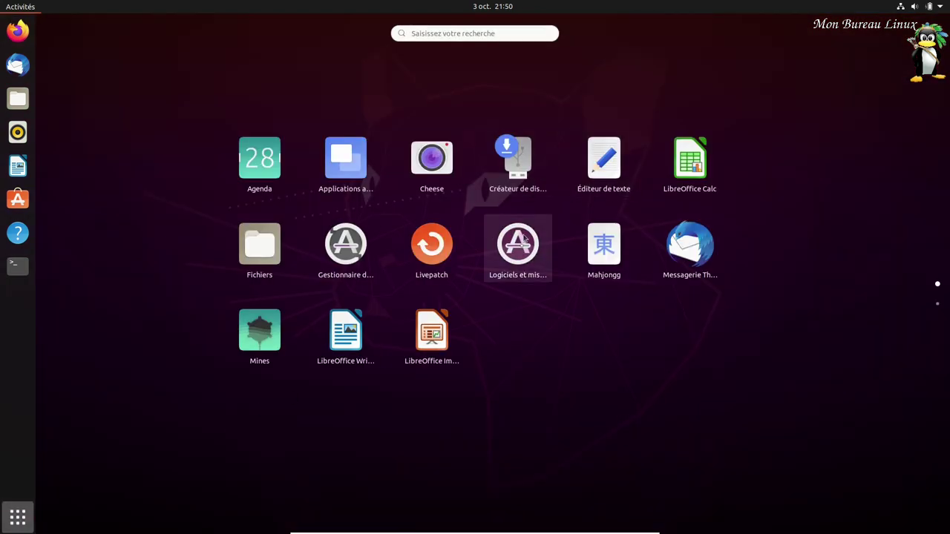
{"action": "left_click_drag", "start_coordinate": [606, 260], "coordinate": [564, 276]}
{"action": "scroll", "coordinate": [541, 303], "scroll_direction": "down", "scroll_amount": 1}
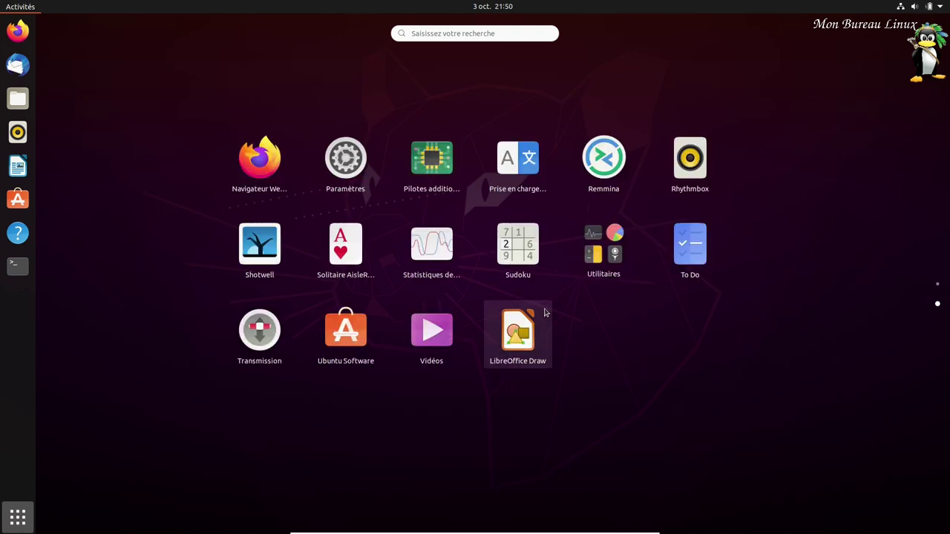
- Install the missing language packs in Language Support after entering the password, then launch Ubuntu Software
{"action": "left_click", "coordinate": [522, 168]}
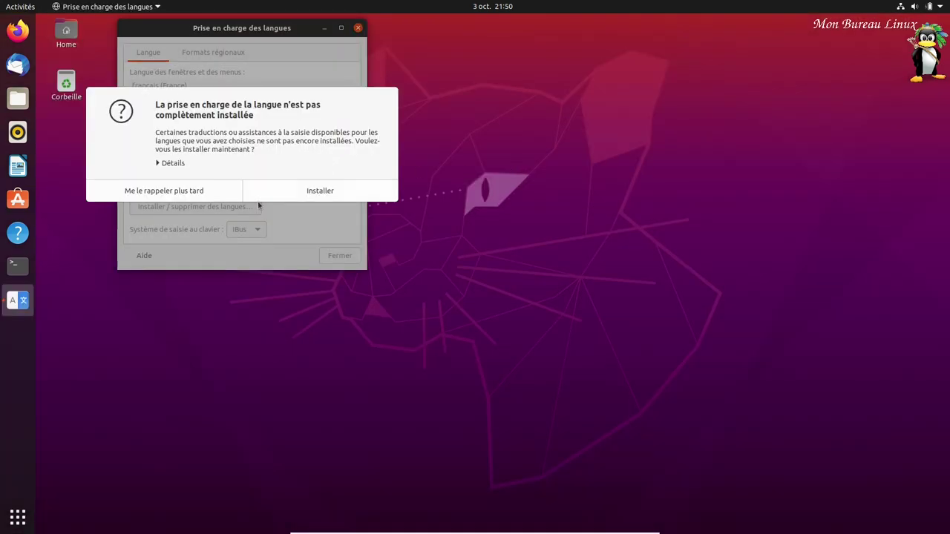
{"action": "left_click", "coordinate": [295, 194]}
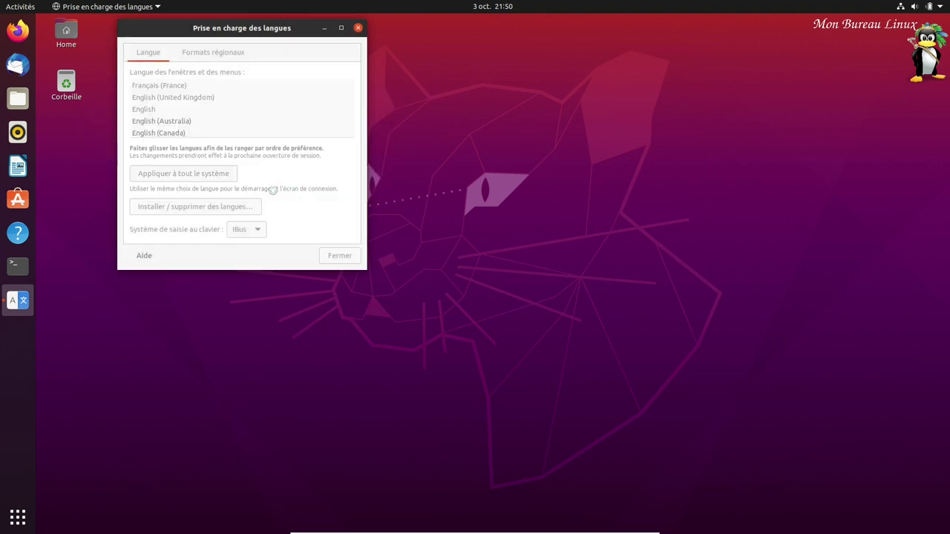
{"action": "type", "text": "********"}
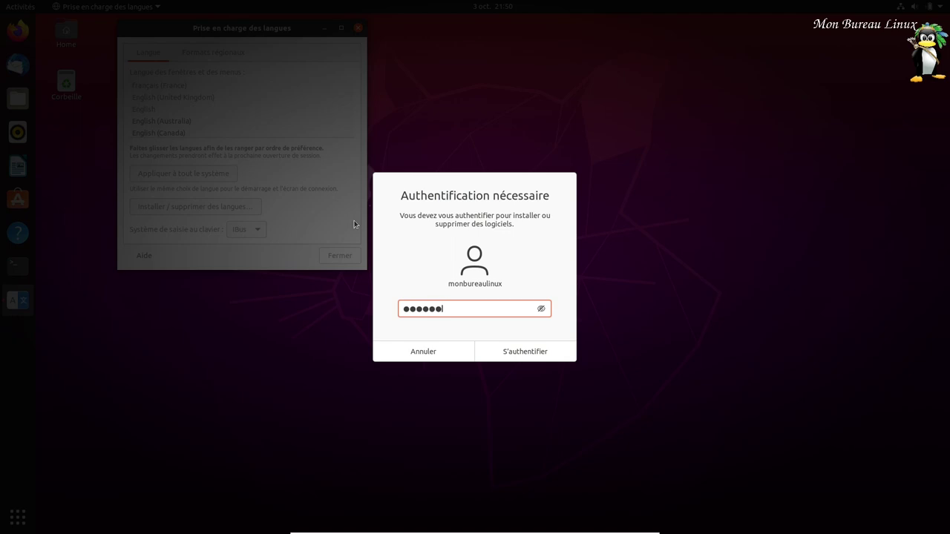
{"action": "key", "text": "Return"}
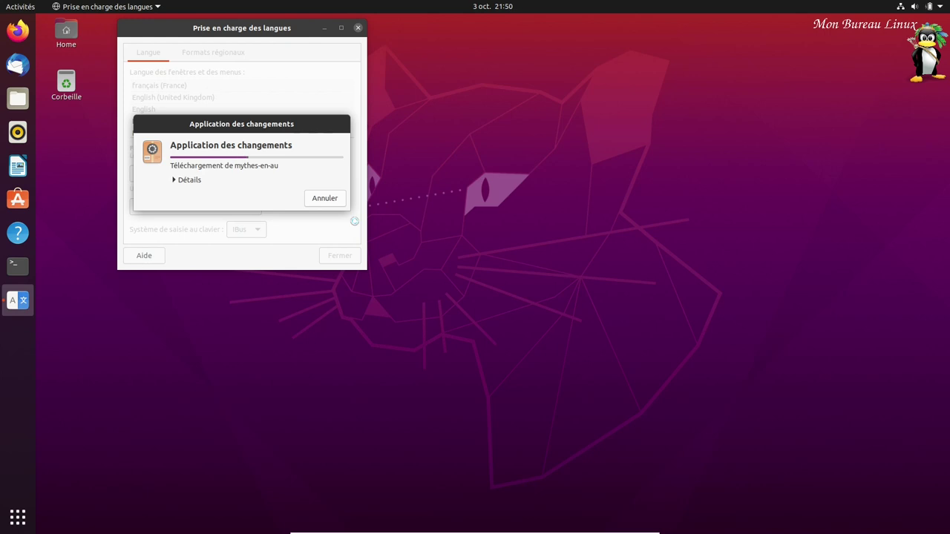
{"action": "left_click", "coordinate": [17, 199]}
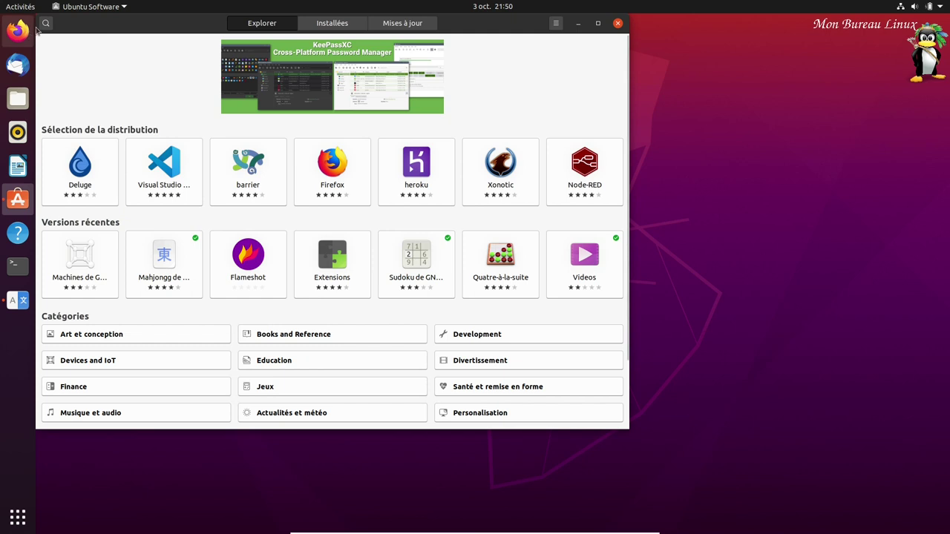
{"action": "left_click", "coordinate": [45, 23]}
{"action": "type", "text": "vlc"}
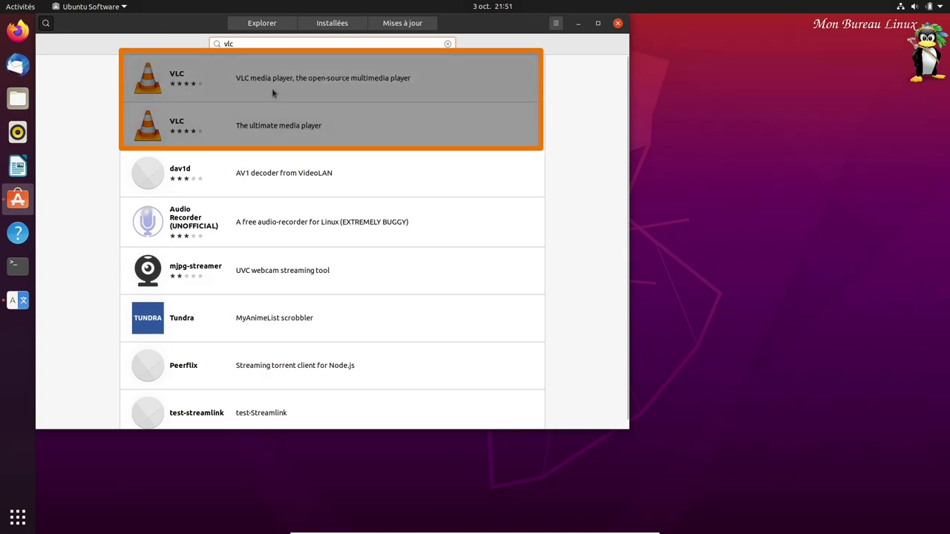
{"action": "left_click", "coordinate": [197, 87]}
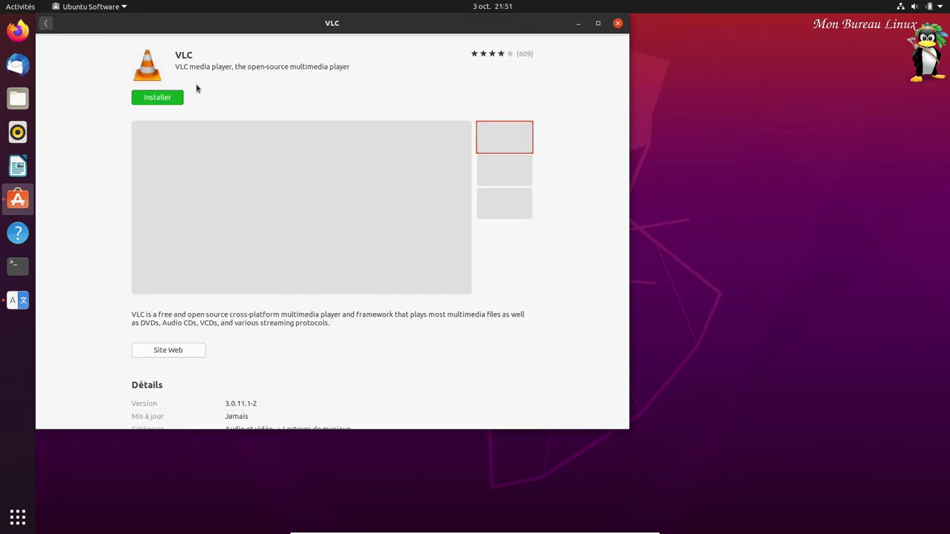
{"action": "scroll", "coordinate": [420, 307], "scroll_direction": "down", "scroll_amount": 3}
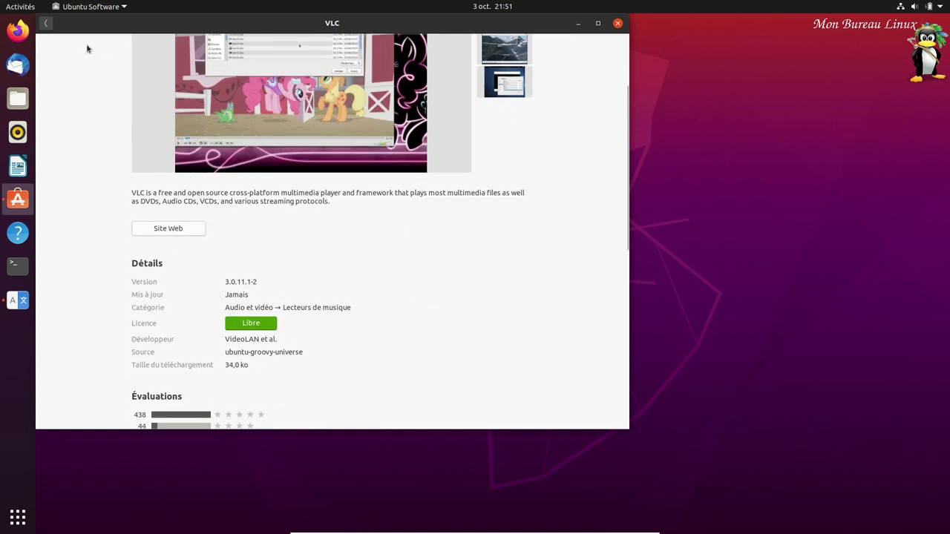
{"action": "left_click", "coordinate": [45, 24]}
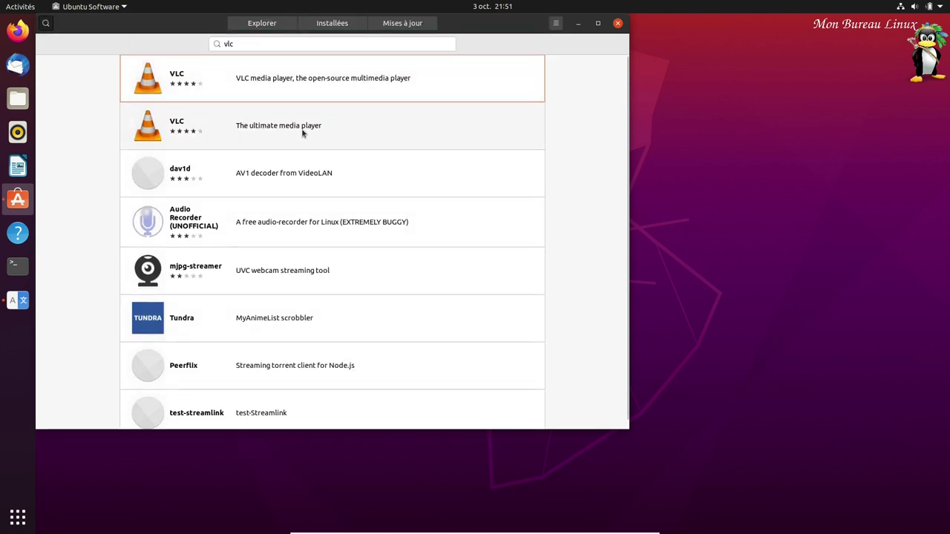
{"action": "left_click", "coordinate": [257, 129]}
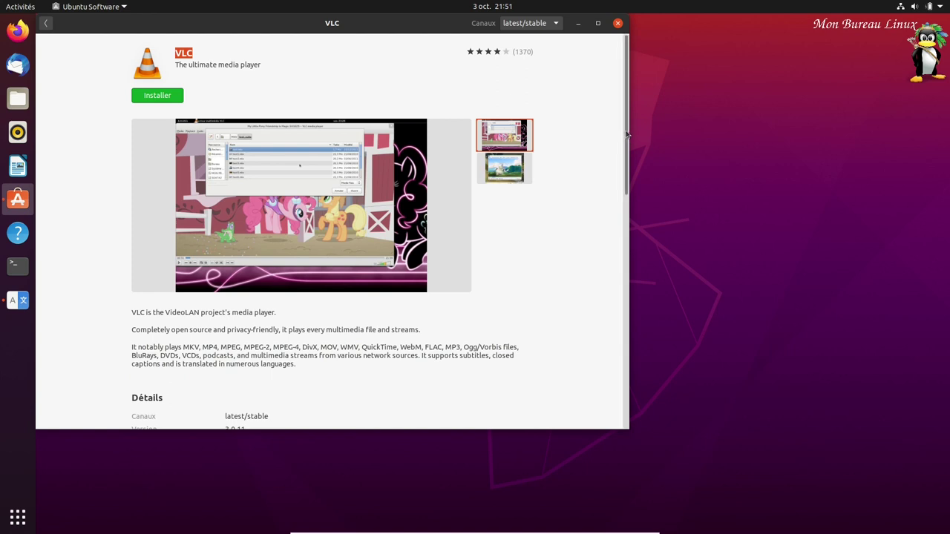
{"action": "scroll", "coordinate": [608, 264], "scroll_direction": "down", "scroll_amount": 8}
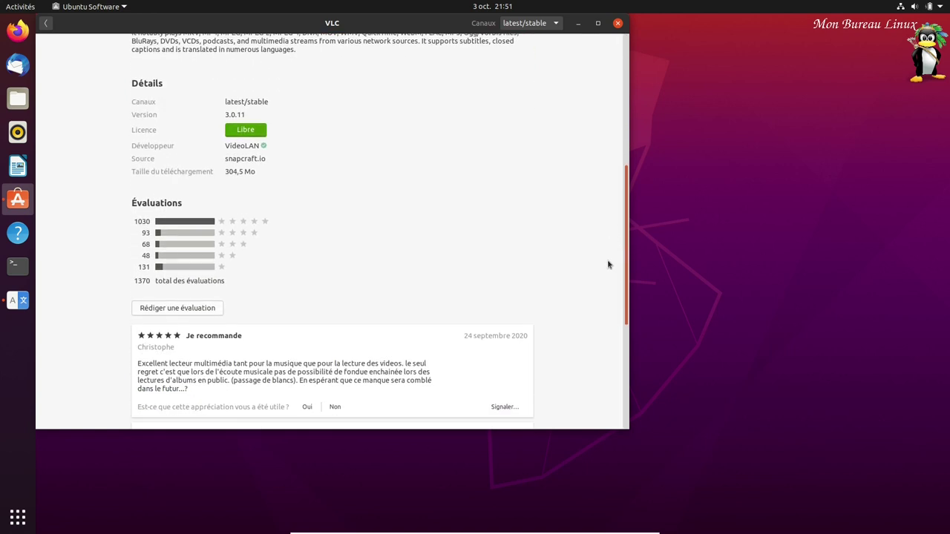
{"action": "scroll", "coordinate": [607, 276], "scroll_direction": "down", "scroll_amount": 2}
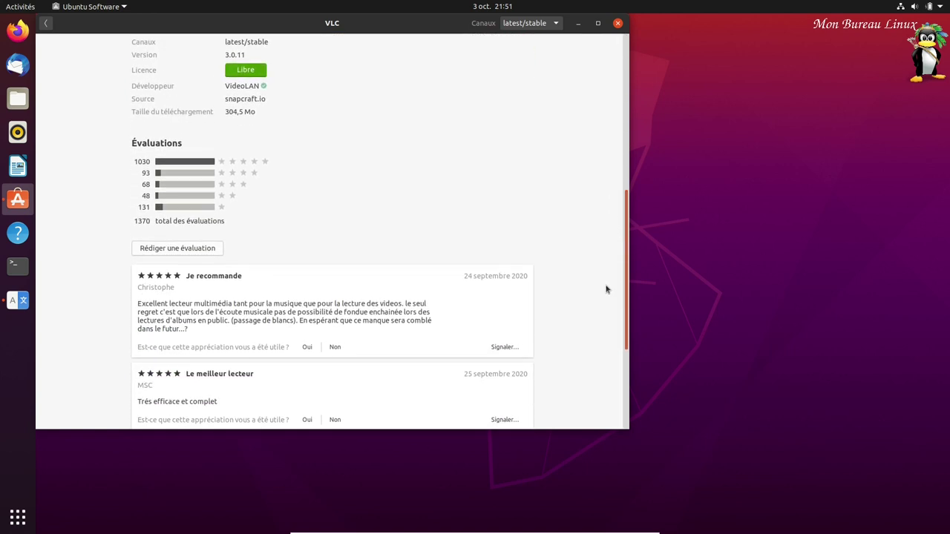
{"action": "scroll", "coordinate": [606, 285], "scroll_direction": "up", "scroll_amount": 1}
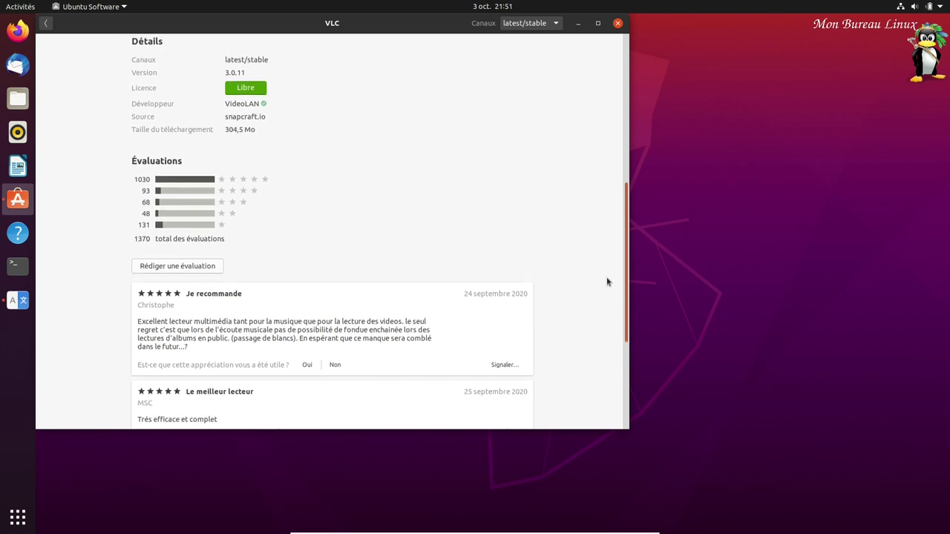
{"action": "scroll", "coordinate": [607, 282], "scroll_direction": "up", "scroll_amount": 8}
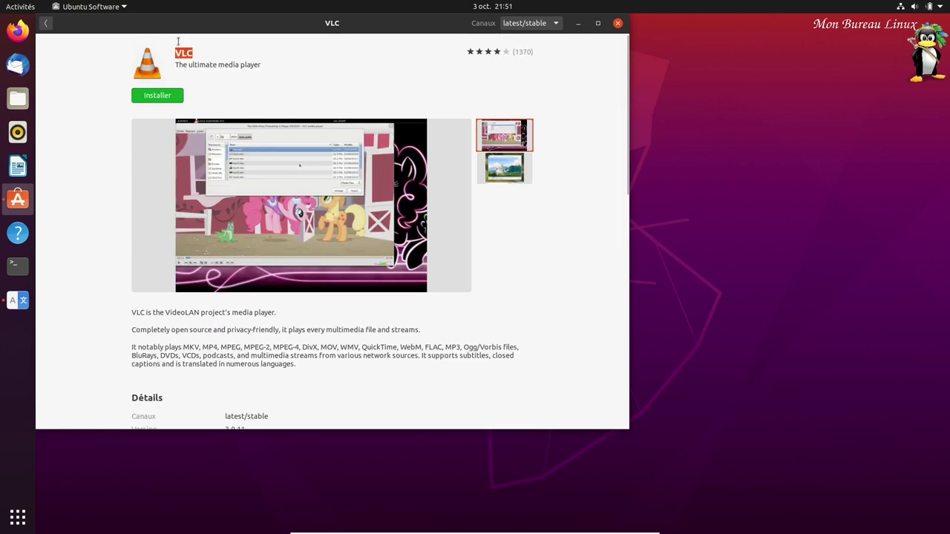
{"action": "left_click", "coordinate": [46, 25]}
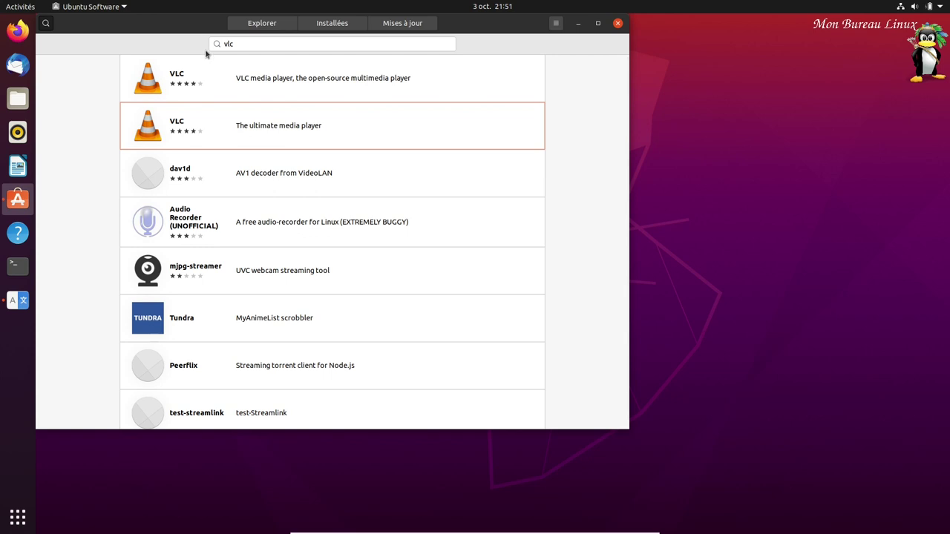
- Close Ubuntu Software and Language Support, then open and close a terminal
{"action": "left_click", "coordinate": [618, 23]}
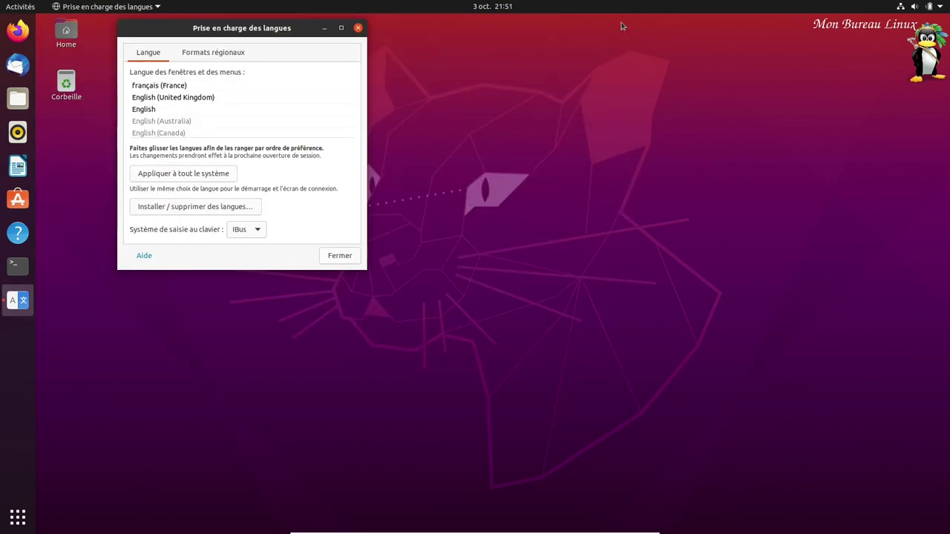
{"action": "left_click", "coordinate": [138, 97]}
{"action": "left_click_drag", "start_coordinate": [131, 86], "coordinate": [134, 83]}
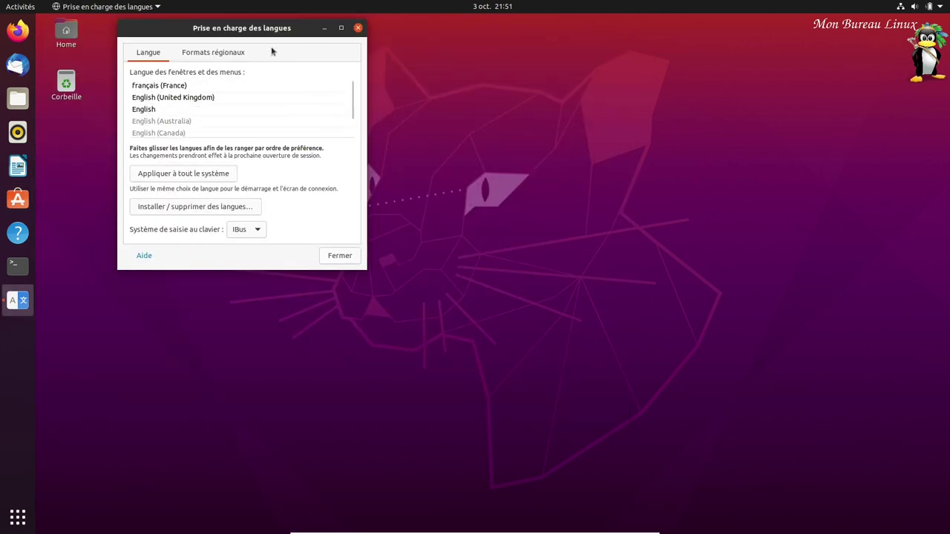
{"action": "left_click", "coordinate": [354, 256]}
{"action": "left_click", "coordinate": [18, 265]}
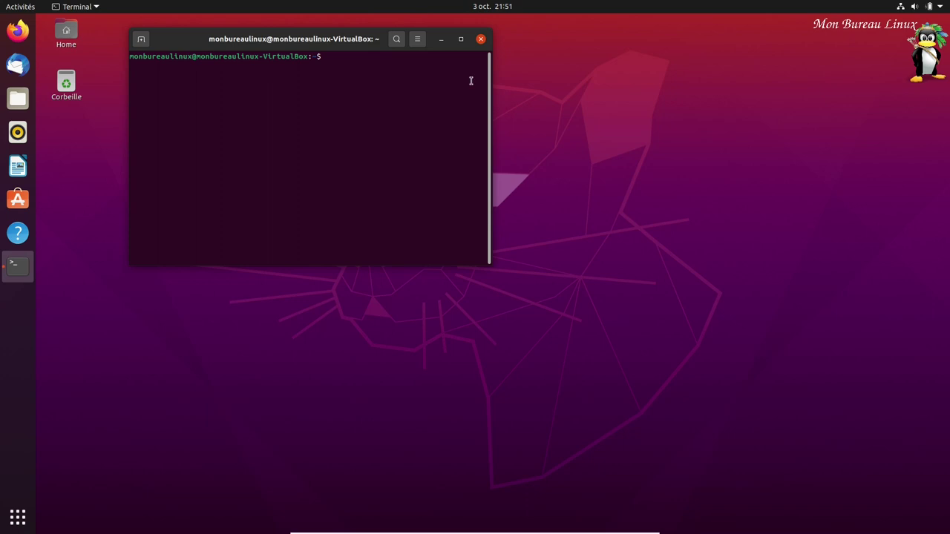
{"action": "left_click", "coordinate": [481, 38]}
- Log out of the session from the system menu
{"action": "left_click", "coordinate": [941, 9]}
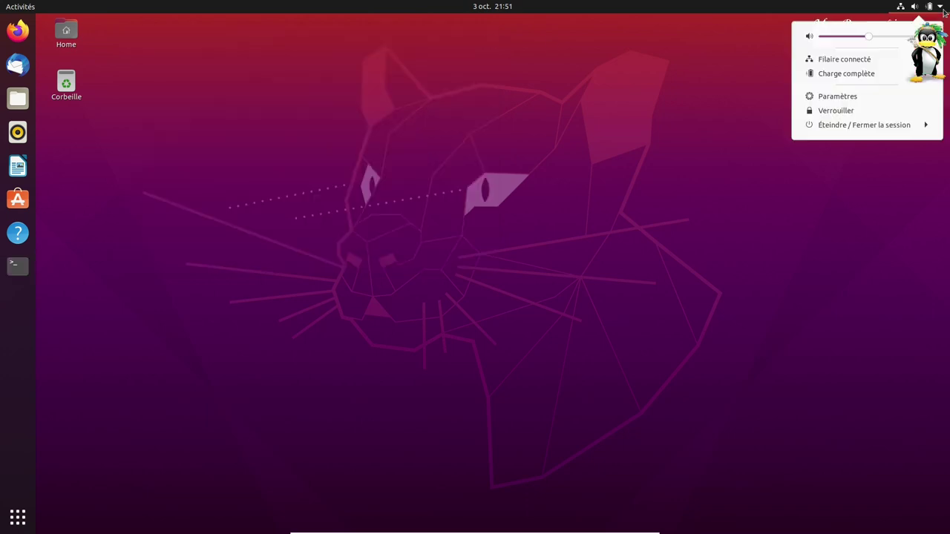
{"action": "left_click", "coordinate": [911, 126]}
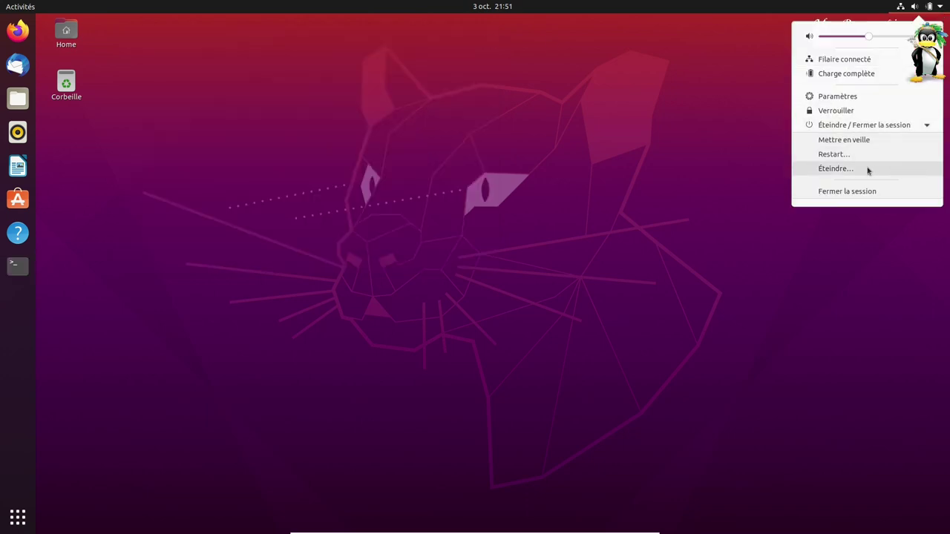
{"action": "left_click", "coordinate": [868, 191]}
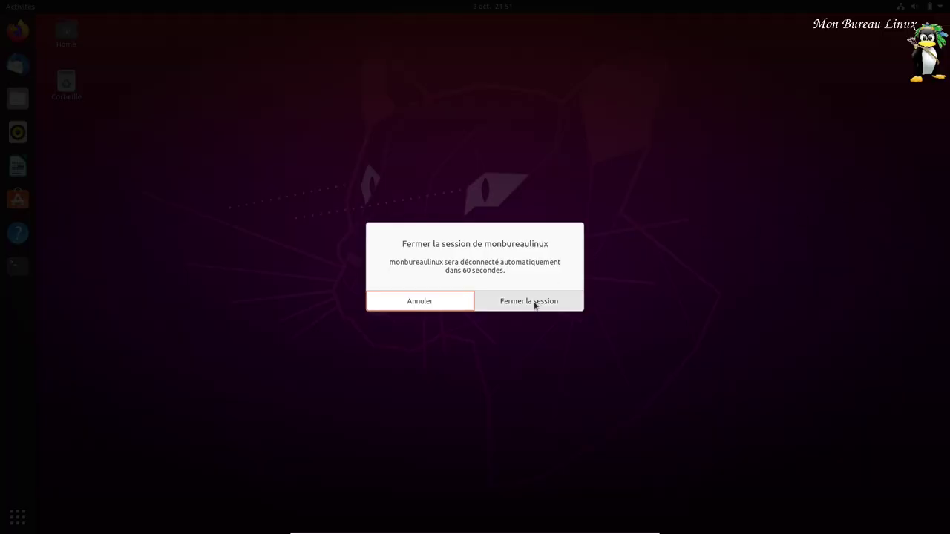
{"action": "left_click", "coordinate": [535, 301]}
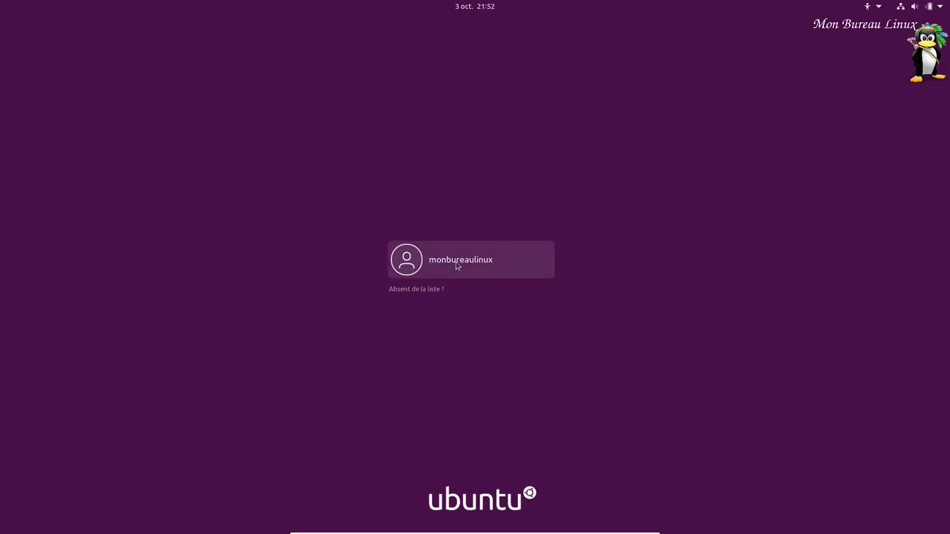
- Log back in with the account password using the Ubuntu sur Wayland session
{"action": "left_click", "coordinate": [458, 267]}
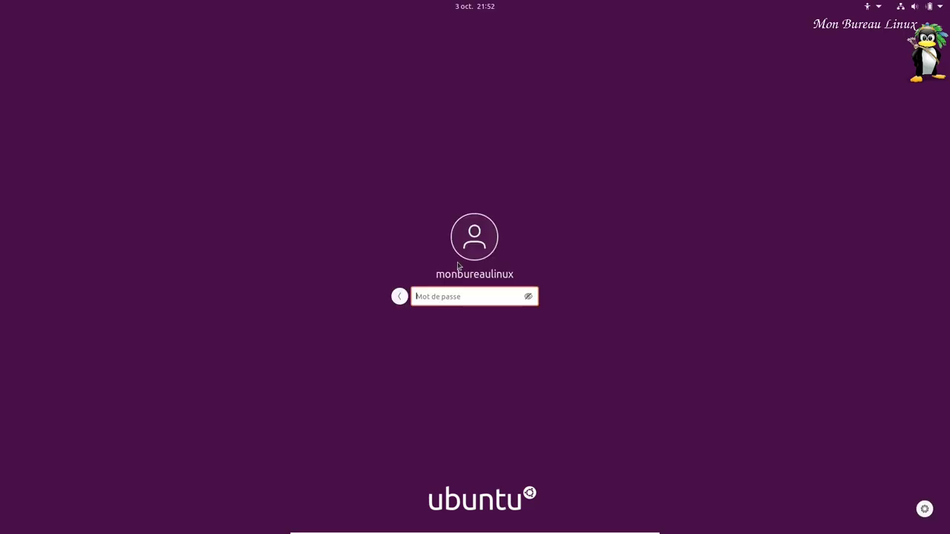
{"action": "type", "text": "••"}
{"action": "left_click", "coordinate": [926, 509]}
{"action": "left_click", "coordinate": [908, 481]}
{"action": "key", "text": "Return"}
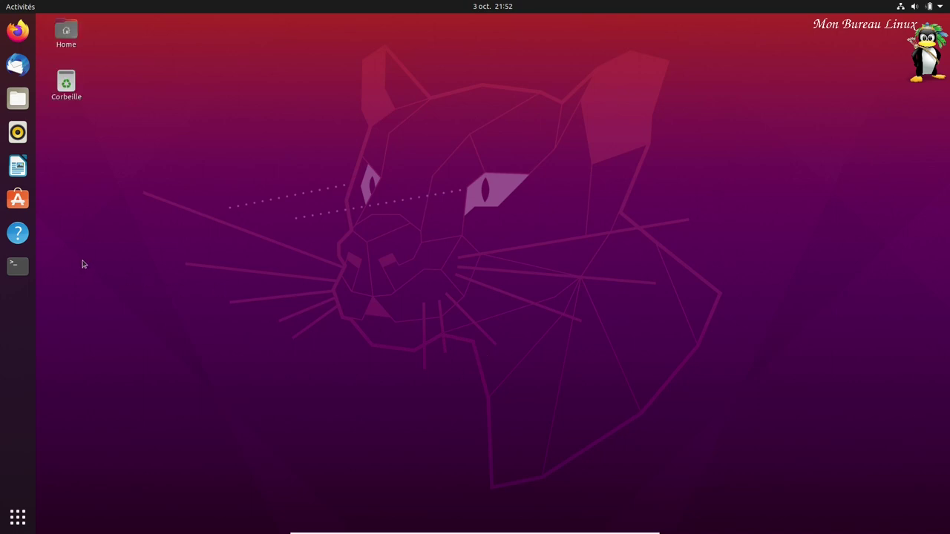
{"action": "left_click", "coordinate": [17, 519]}
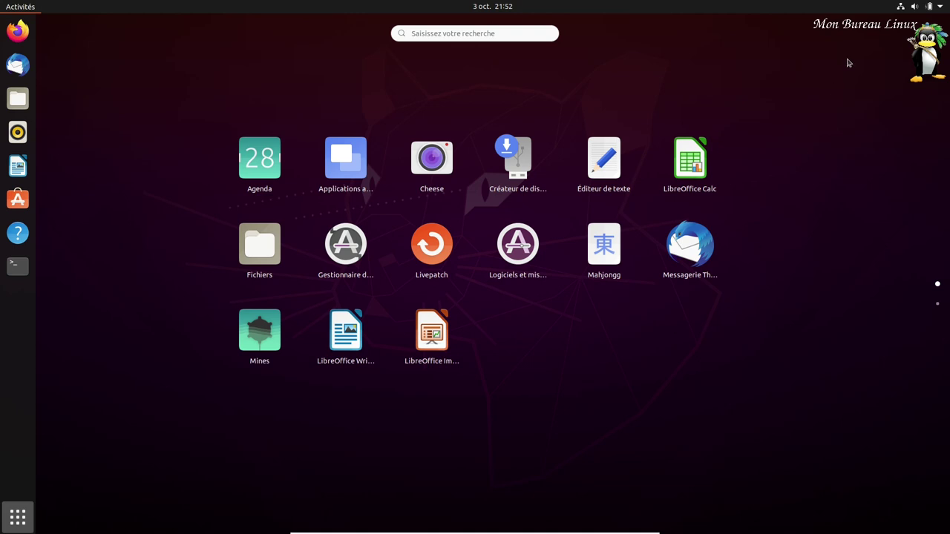
{"action": "key", "text": "Escape"}
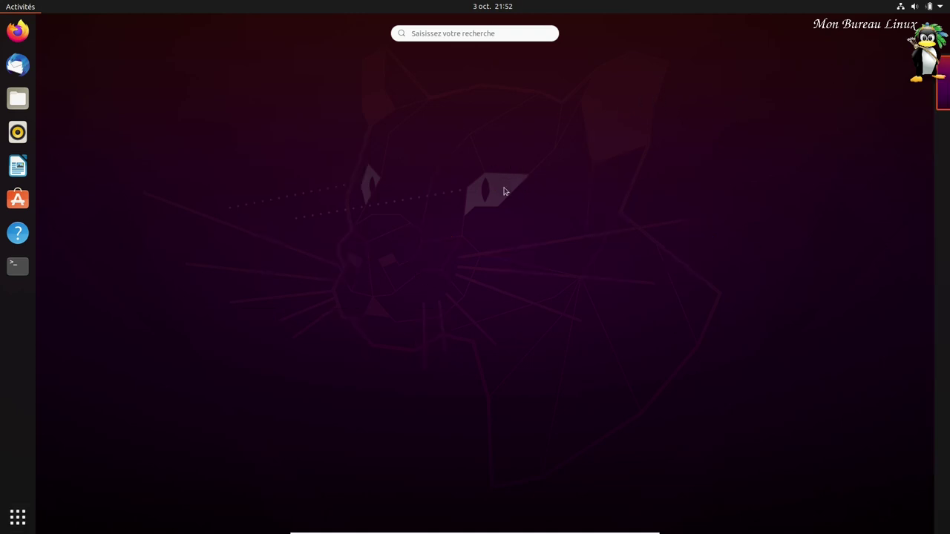
{"action": "key", "text": "Escape"}
{"action": "right_click", "coordinate": [381, 191]}
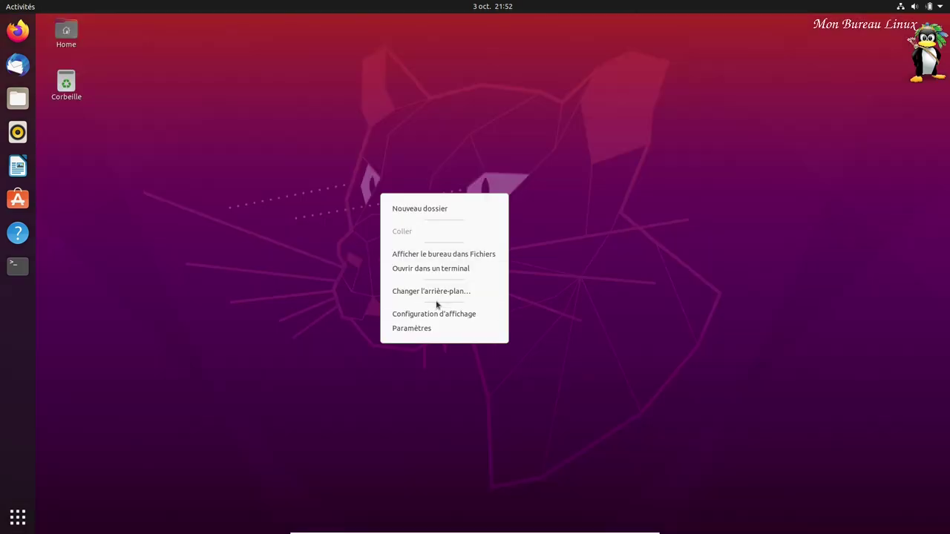
{"action": "left_click", "coordinate": [421, 328]}
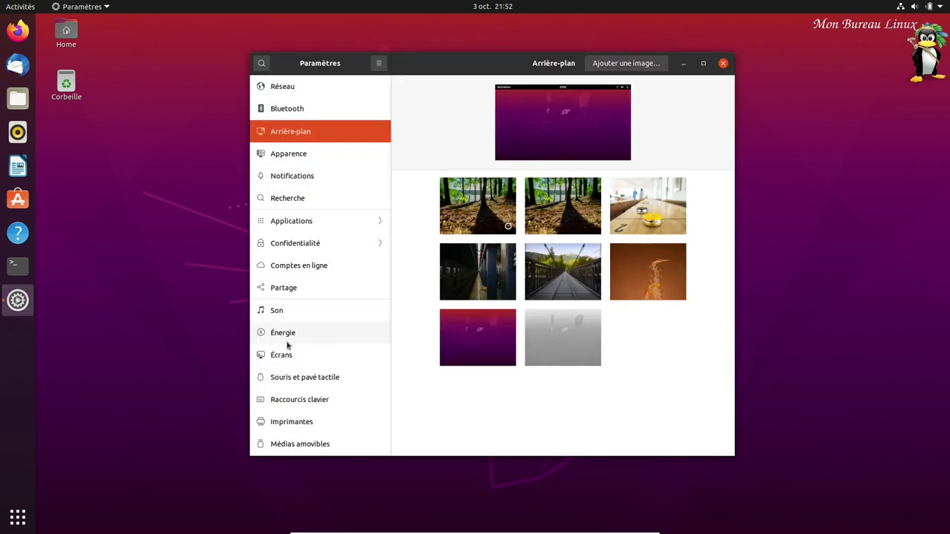
{"action": "scroll", "coordinate": [290, 343], "scroll_direction": "down", "scroll_amount": 5}
{"action": "left_click", "coordinate": [310, 447]}
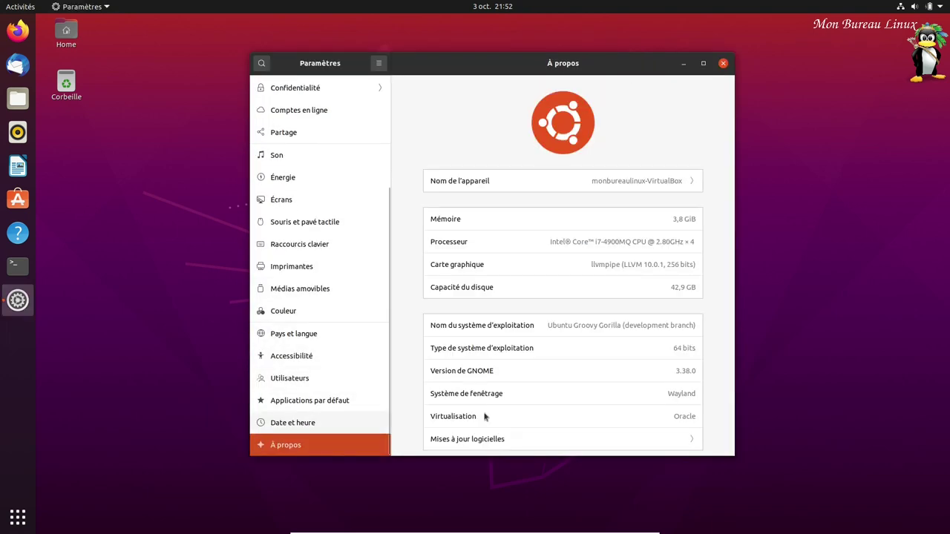
{"action": "scroll", "coordinate": [639, 379], "scroll_direction": "down", "scroll_amount": 1}
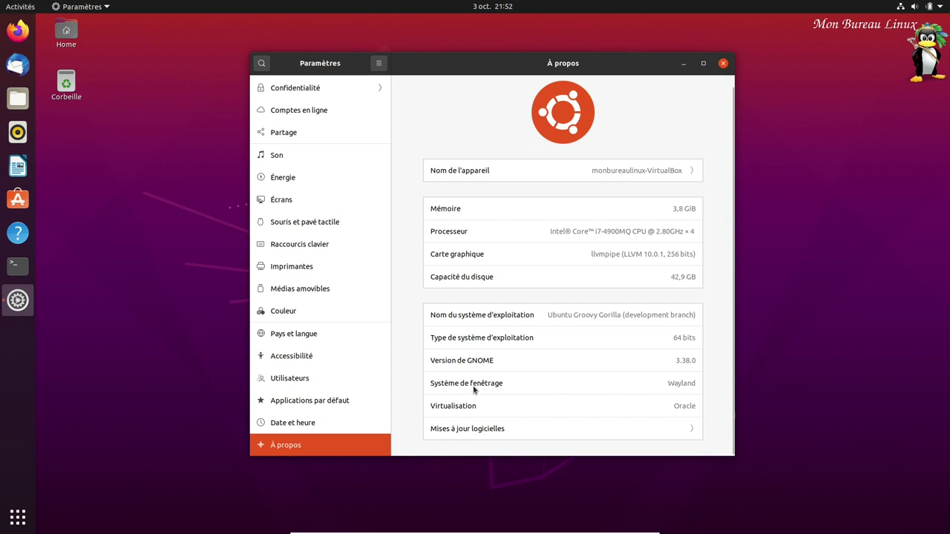
{"action": "left_click", "coordinate": [724, 64]}
{"action": "left_click", "coordinate": [18, 265]}
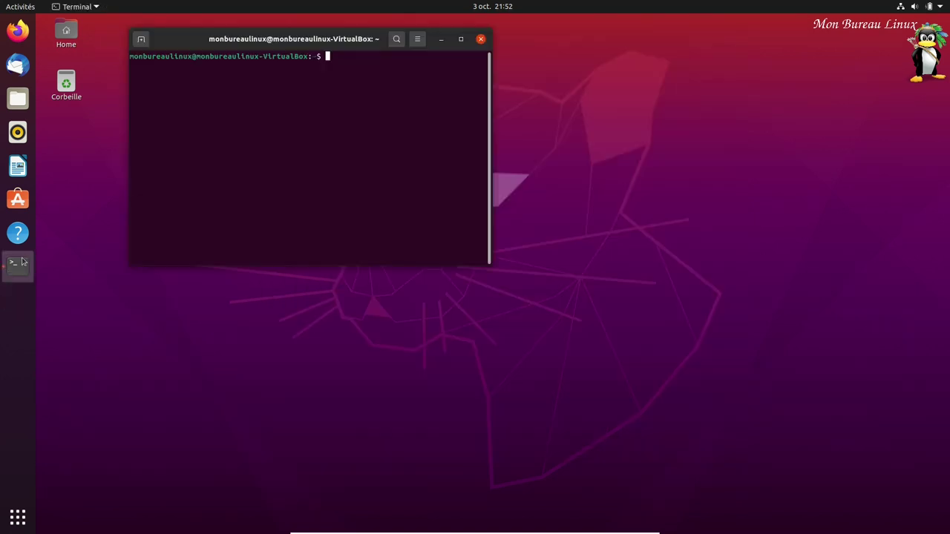
{"action": "type", "text": "neofetch"}
{"action": "key", "text": "Return"}
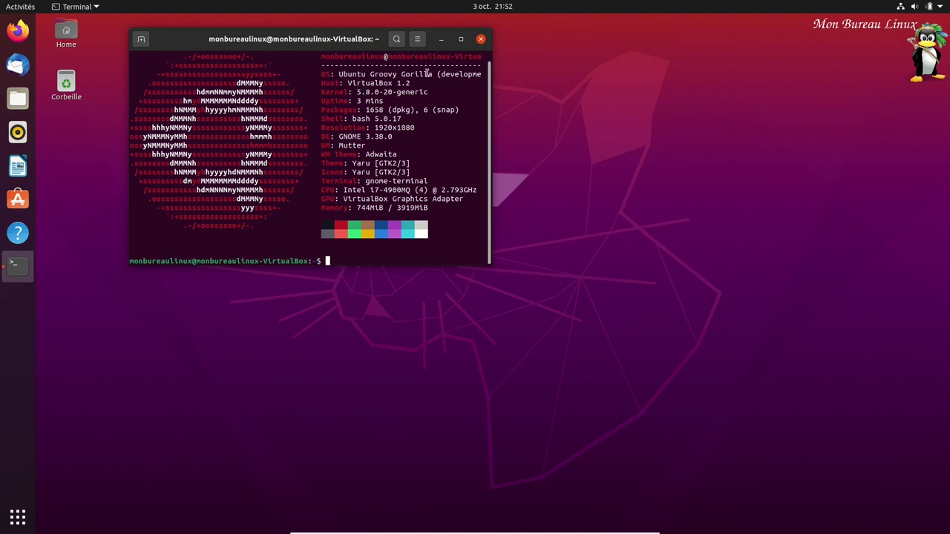
{"action": "left_click", "coordinate": [481, 40]}
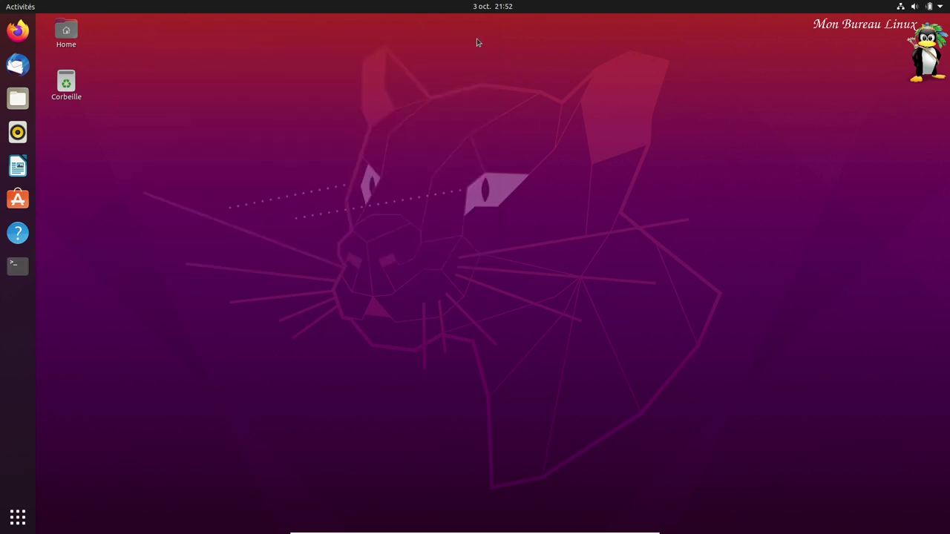